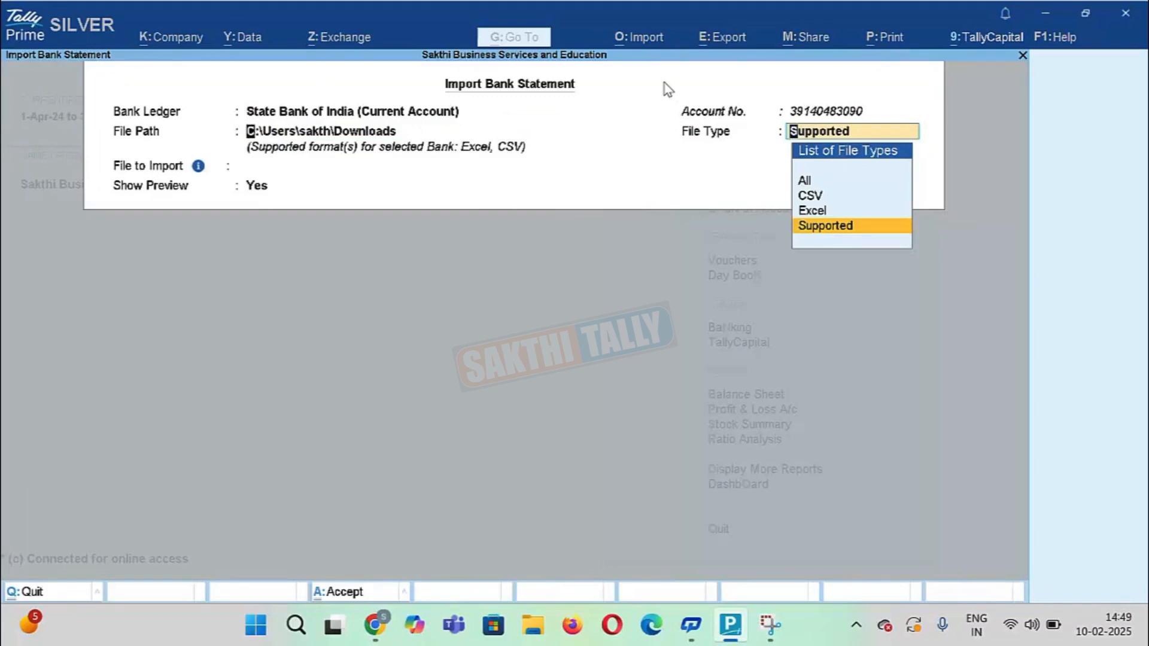
# - Set the statement file type to Supported and use the Downloads folder as the file path
pyautogui.press('Return')
pyautogui.press('Return')
pyautogui.press('Return')
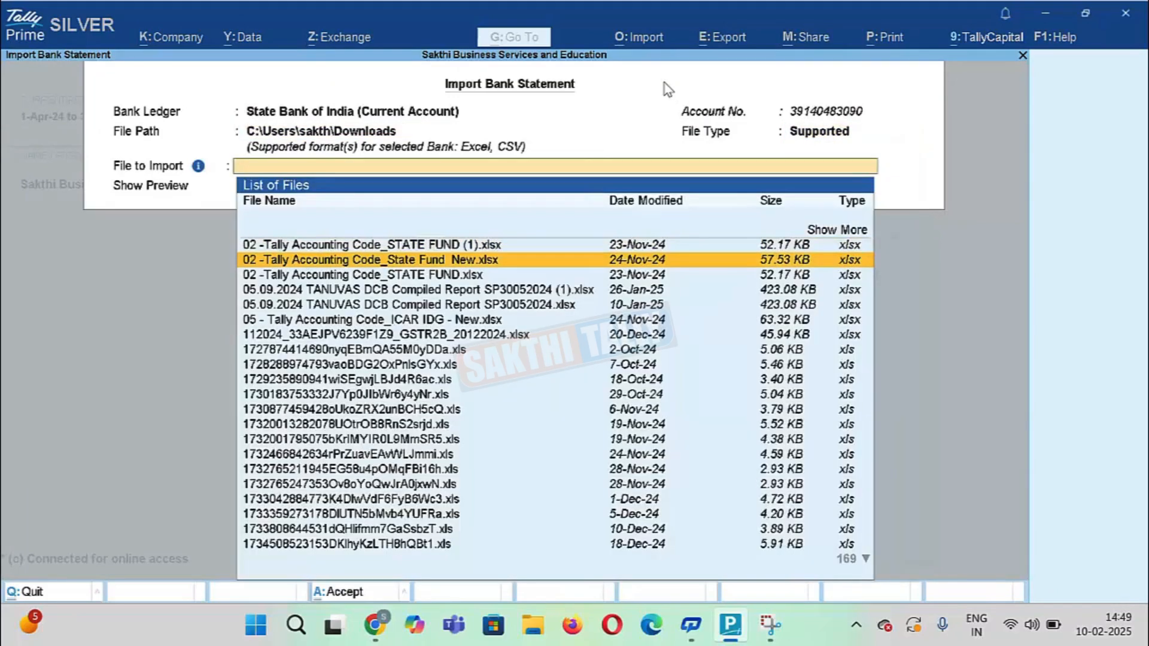
pyautogui.press('Down')
pyautogui.press('Down')
pyautogui.press('Down')
pyautogui.press('Down')
pyautogui.press('Down')
pyautogui.press('Down')
pyautogui.press('Down')
pyautogui.press('Down')
pyautogui.press('Down')
pyautogui.press('Down')
pyautogui.press('Down')
pyautogui.press('Down')
pyautogui.press('Down')
pyautogui.press('Down')
pyautogui.press('Down')
pyautogui.press('Down')
pyautogui.press('Down')
pyautogui.press('Down')
pyautogui.press('Down')
pyautogui.press('Down')
pyautogui.press('Down')
pyautogui.press('Down')
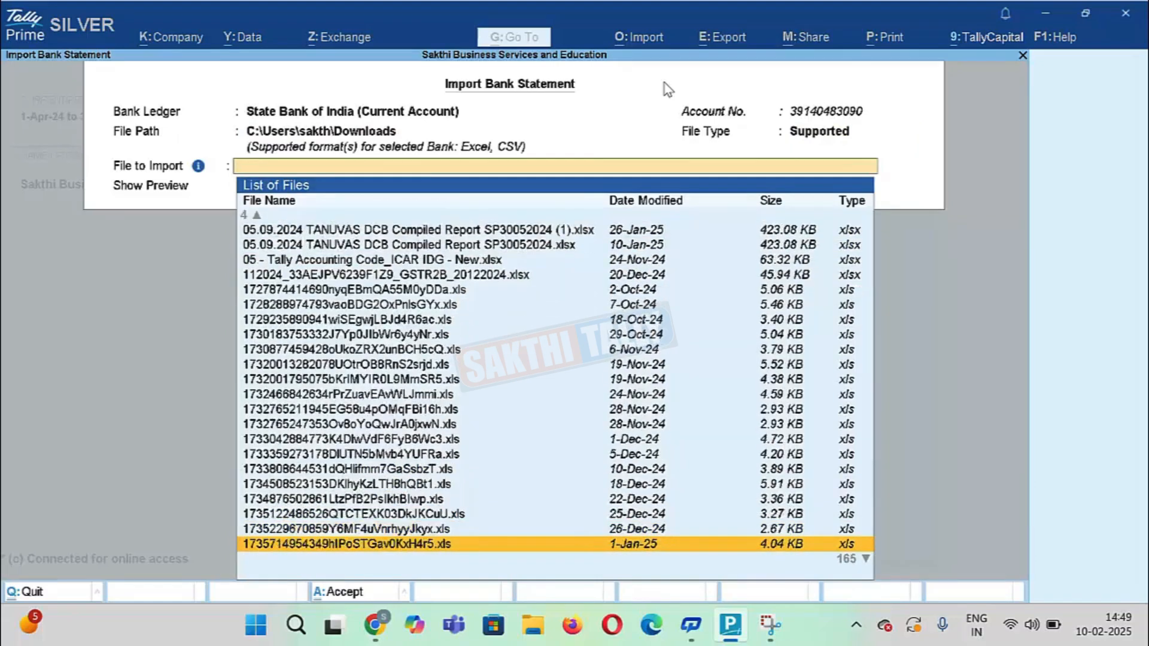
pyautogui.press('Up')
pyautogui.press('Up')
pyautogui.press('Up')
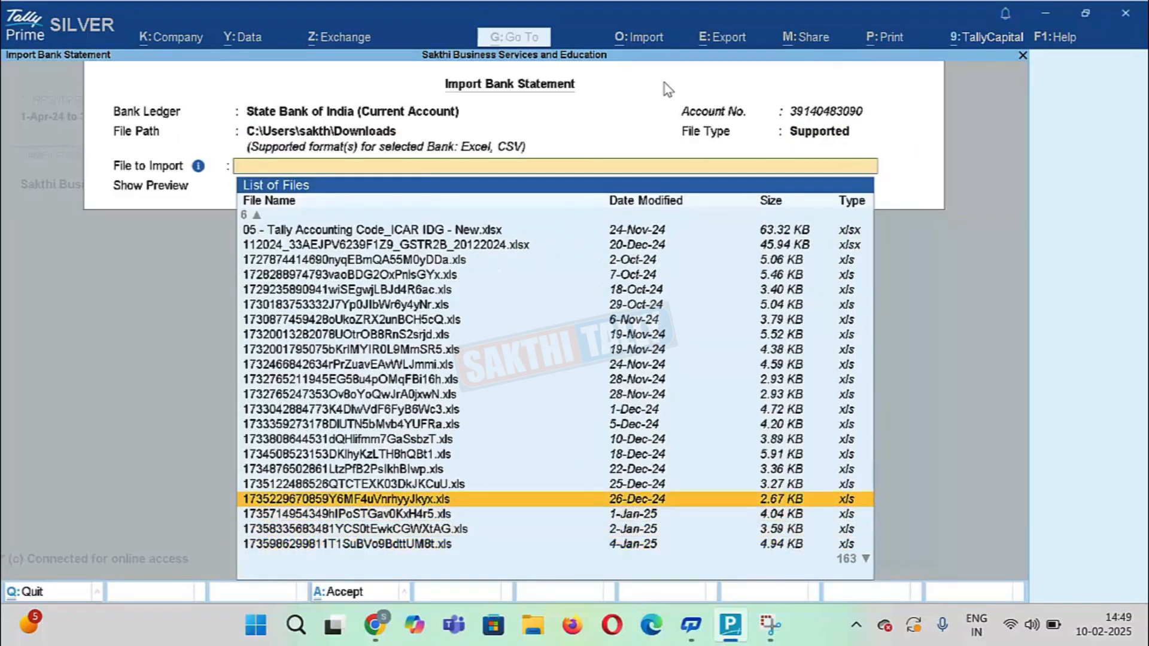
pyautogui.press('Down')
pyautogui.press('Down')
pyautogui.press('Down')
pyautogui.press('Down')
pyautogui.press('Down')
pyautogui.press('Down')
pyautogui.press('Down')
pyautogui.press('Down')
pyautogui.press('Down')
pyautogui.press('Down')
pyautogui.press('Down')
pyautogui.press('Down')
pyautogui.press('Down')
pyautogui.press('Down')
pyautogui.press('Down')
pyautogui.press('Up')
pyautogui.press('Up')
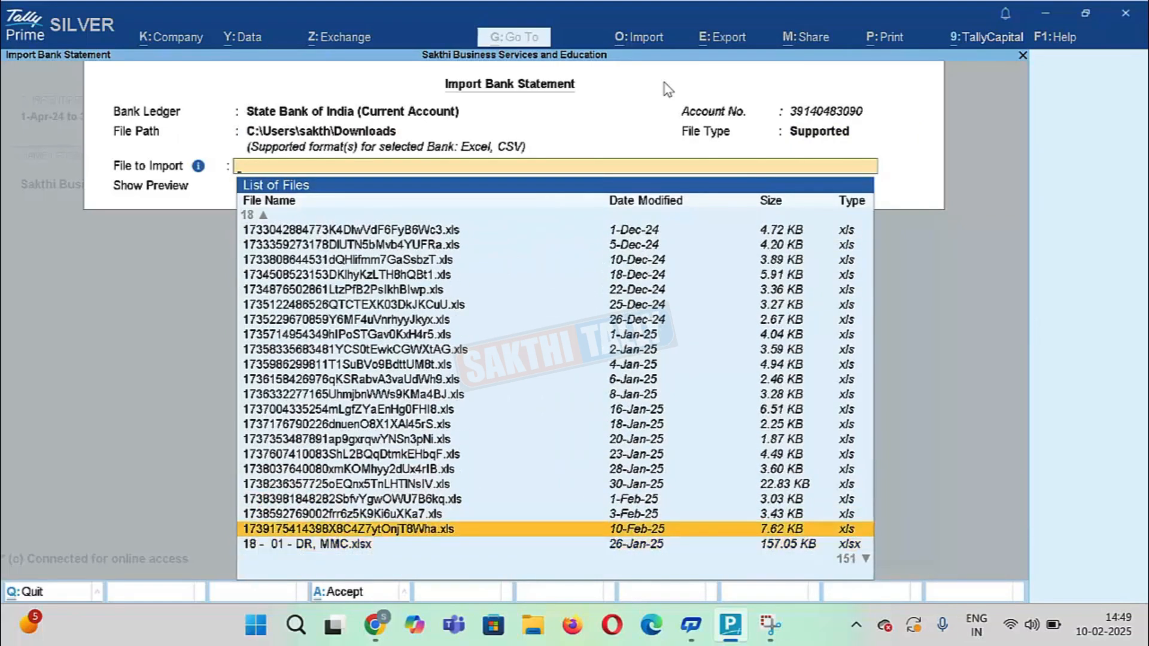
pyautogui.press('Return')
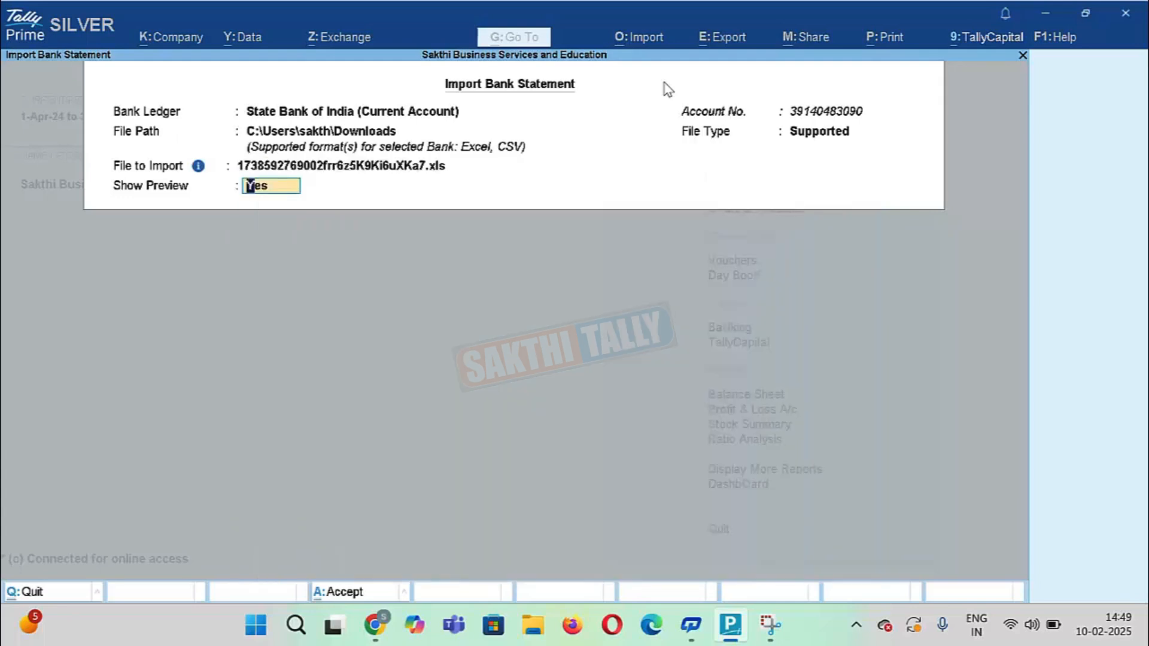
# - Accept the import settings with Show Preview set to Yes and import the previewed bank statement
pyautogui.press('Return')
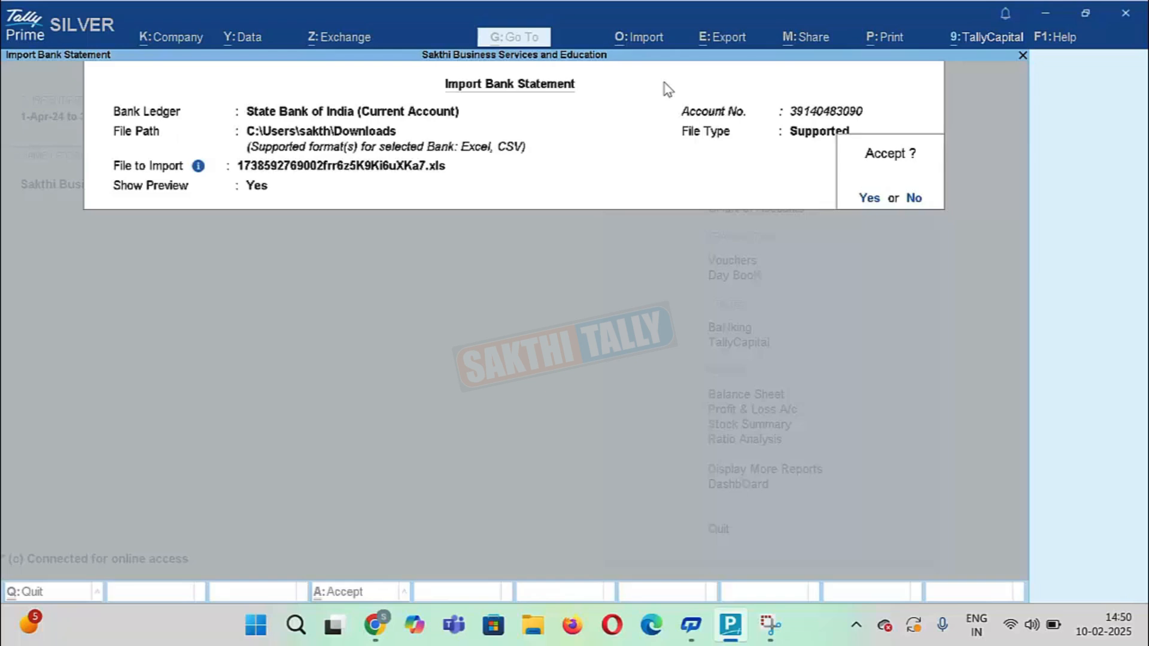
pyautogui.press('Return')
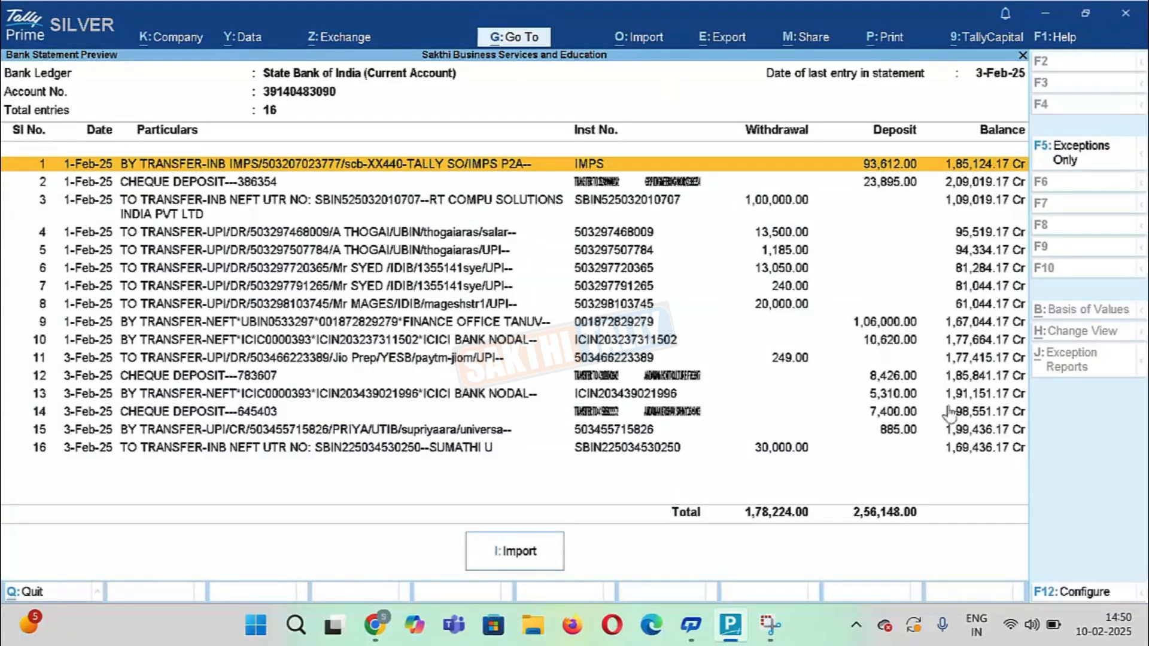
pyautogui.click(530, 550)
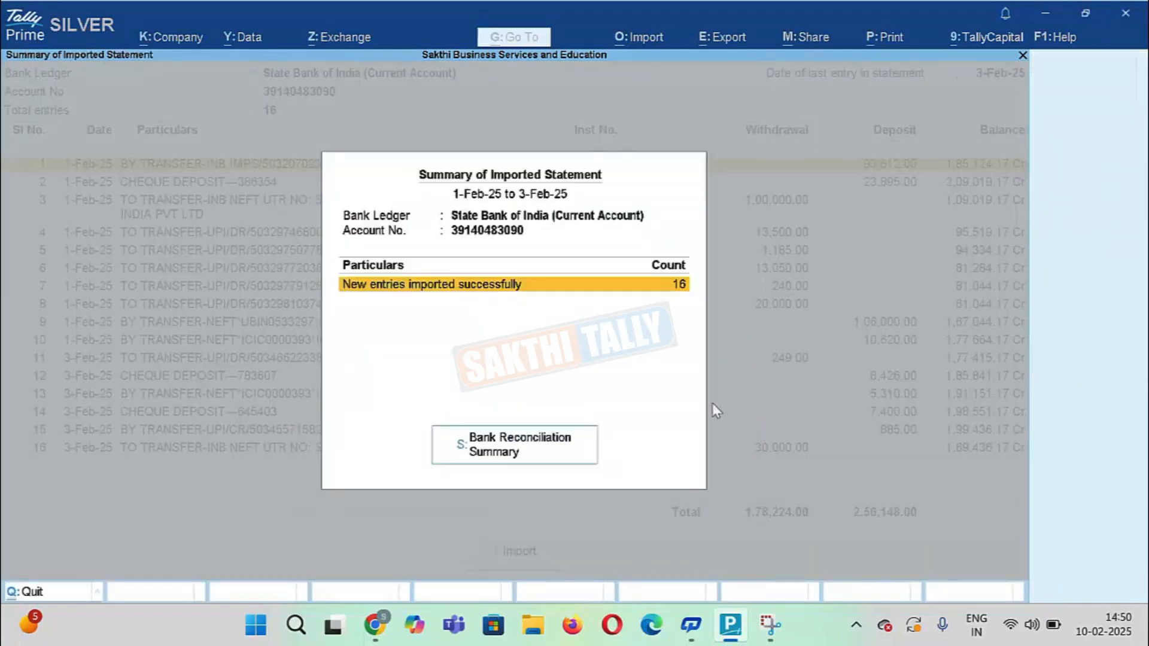
# - Go to the Bank Reconciliation Summary and drill into the current period's deposits available only in bank
pyautogui.click(500, 453)
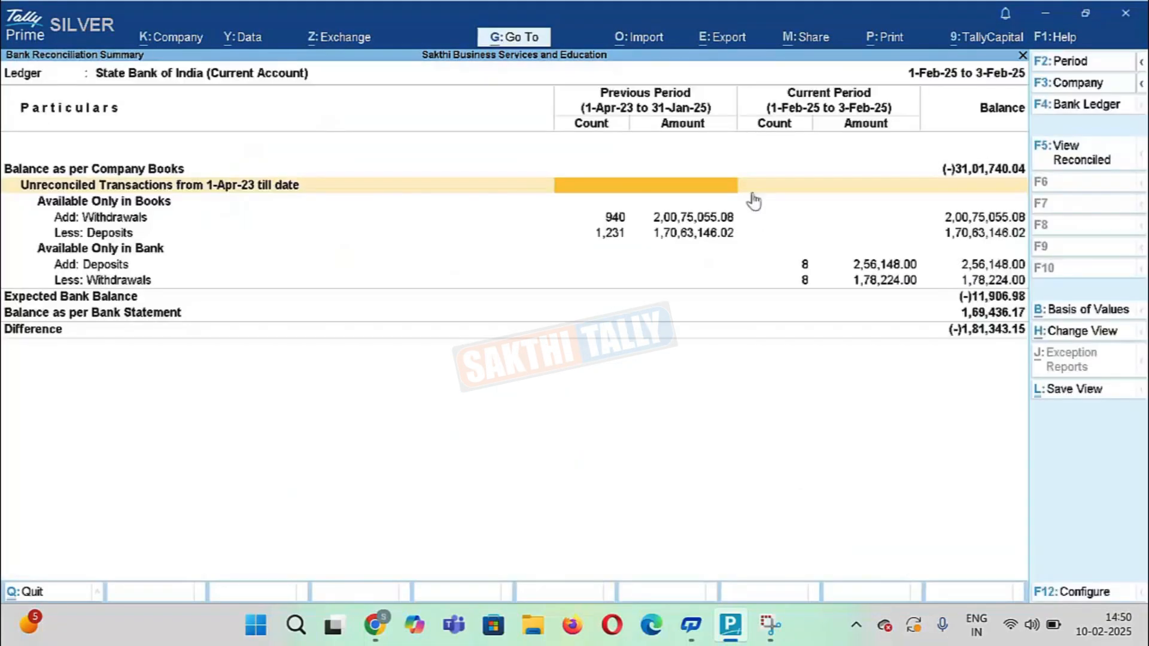
pyautogui.click(809, 266)
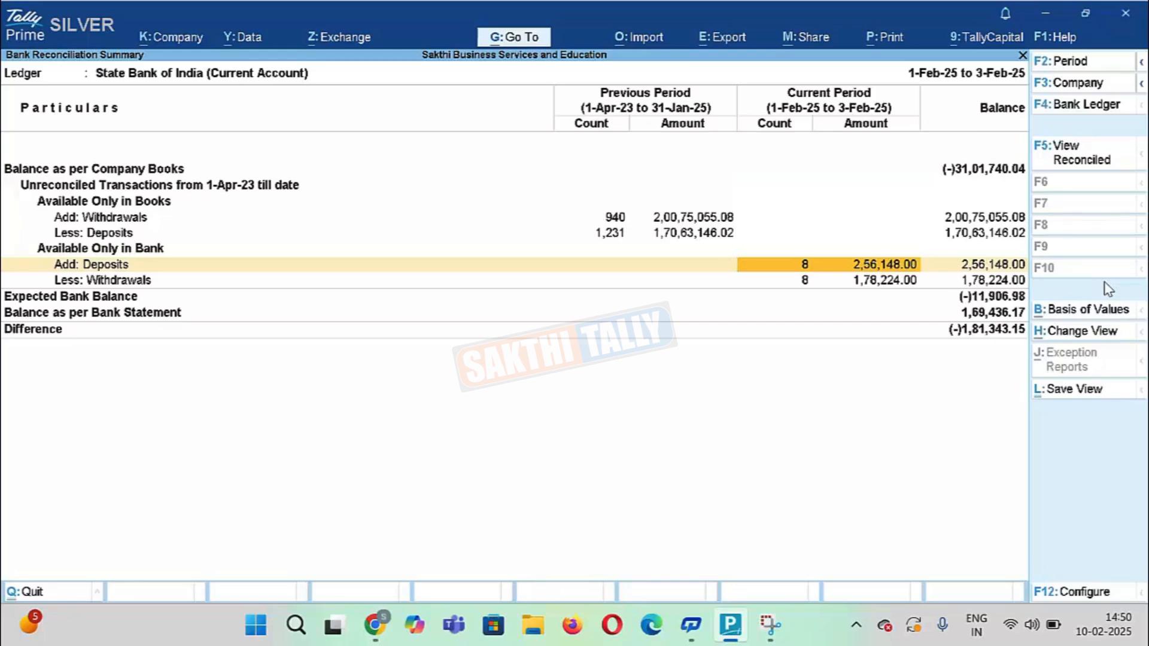
pyautogui.press('Return')
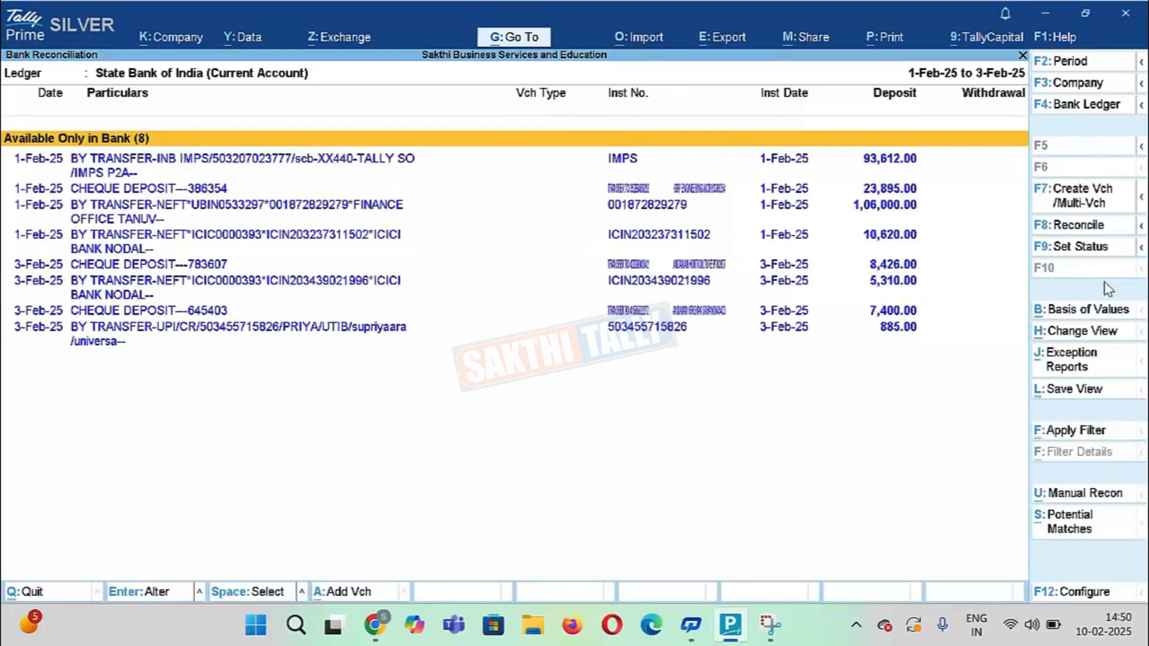
# - Select all eight deposit entries under Available Only in Bank, from the IMPS transfer to the UPI transfer
pyautogui.press('Down')
pyautogui.press('Down')
pyautogui.press('Down')
pyautogui.press('Down')
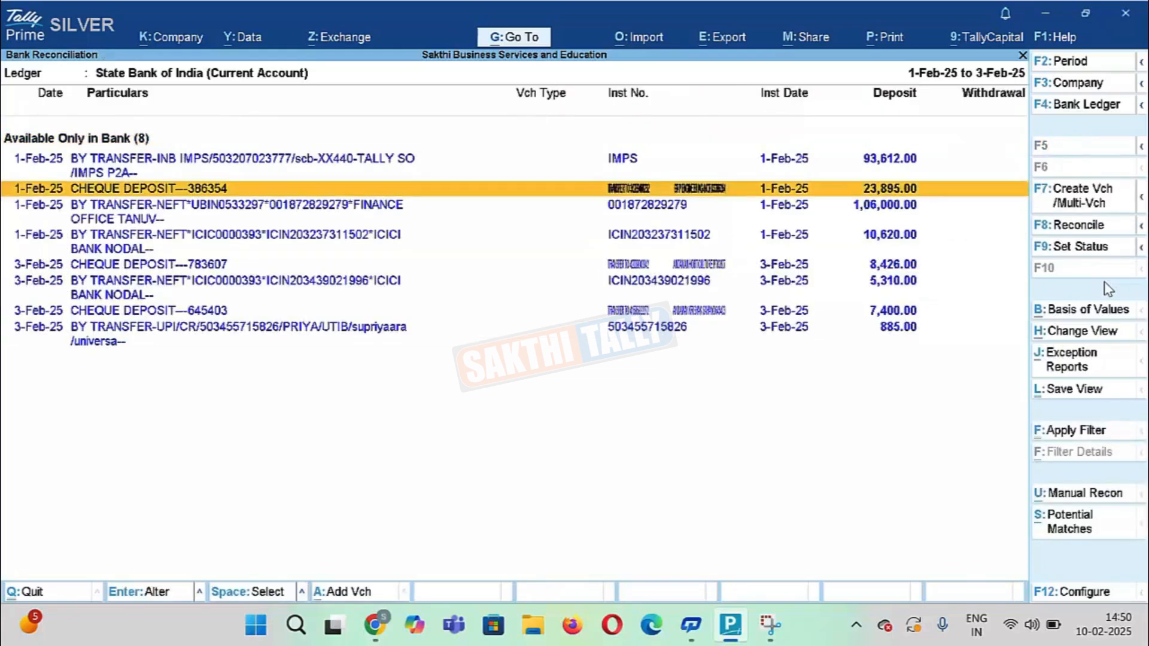
pyautogui.press('Up')
pyautogui.press('Up')
pyautogui.press('Up')
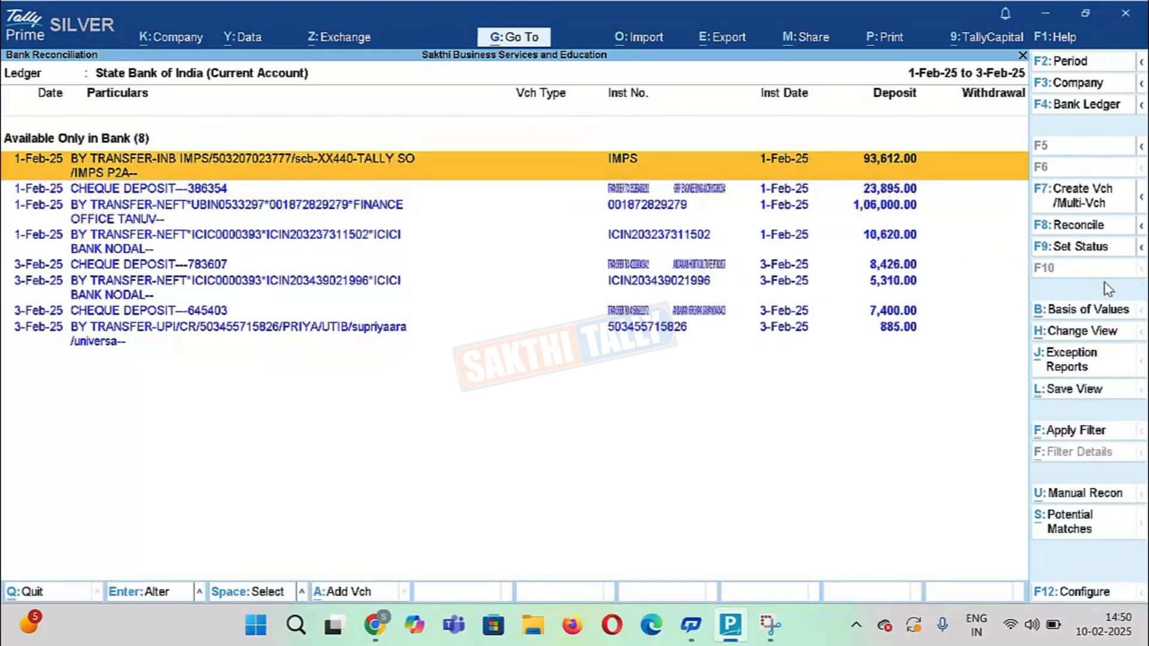
pyautogui.click(368, 172)
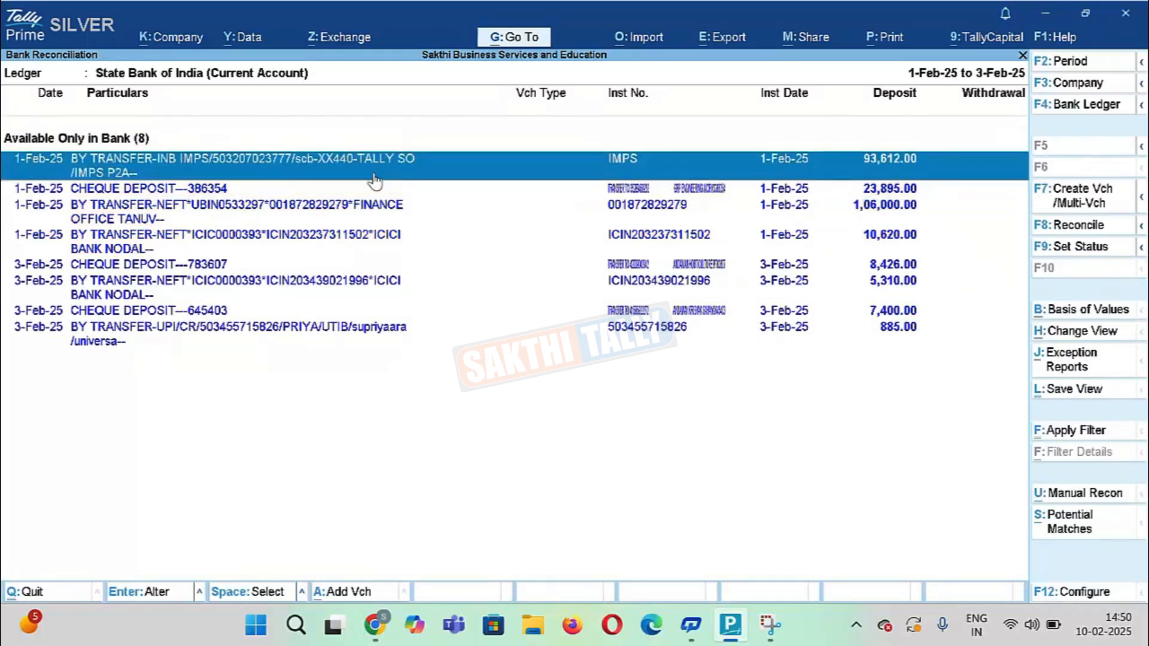
pyautogui.click(198, 207)
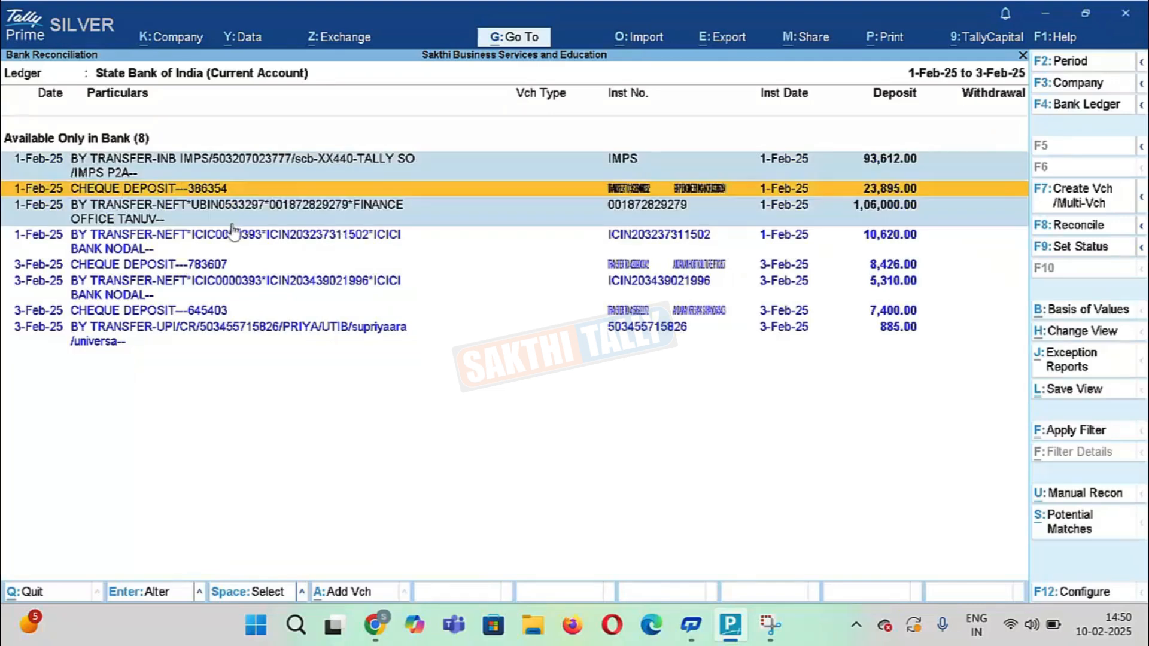
pyautogui.click(180, 189)
pyautogui.click(222, 243)
pyautogui.click(190, 269)
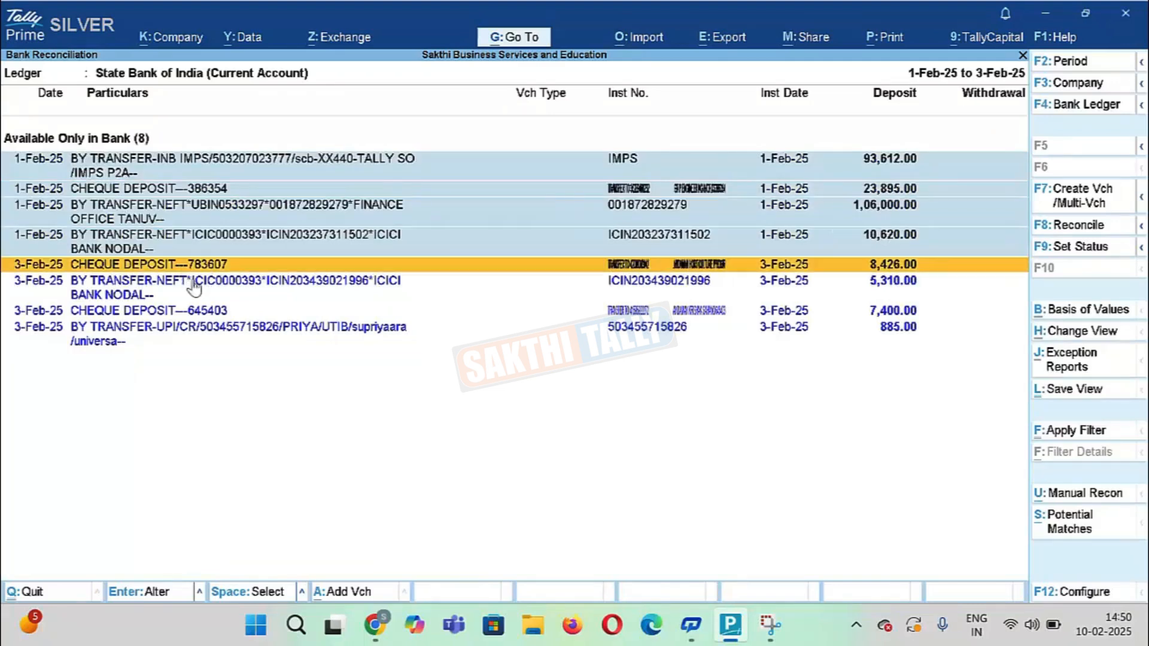
pyautogui.click(191, 289)
pyautogui.press('space')
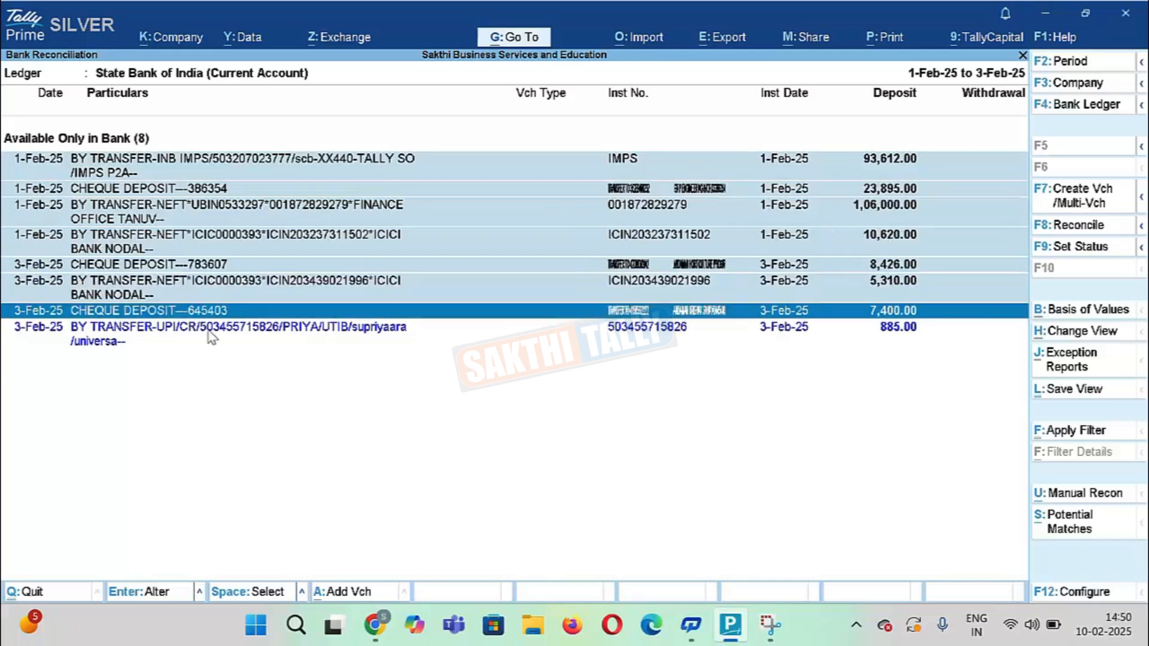
pyautogui.press('space')
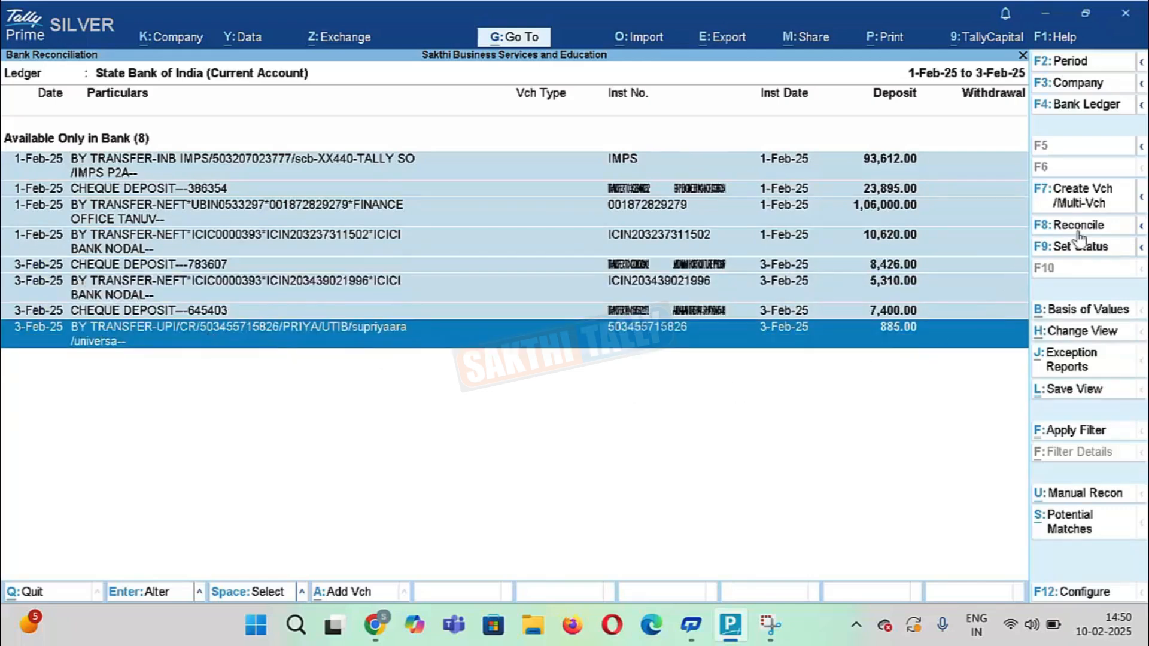
# - Start multiple voucher creation for the selected deposits and assign Tally Solutions Private Limited to the IMPS deposit
pyautogui.click(1080, 198)
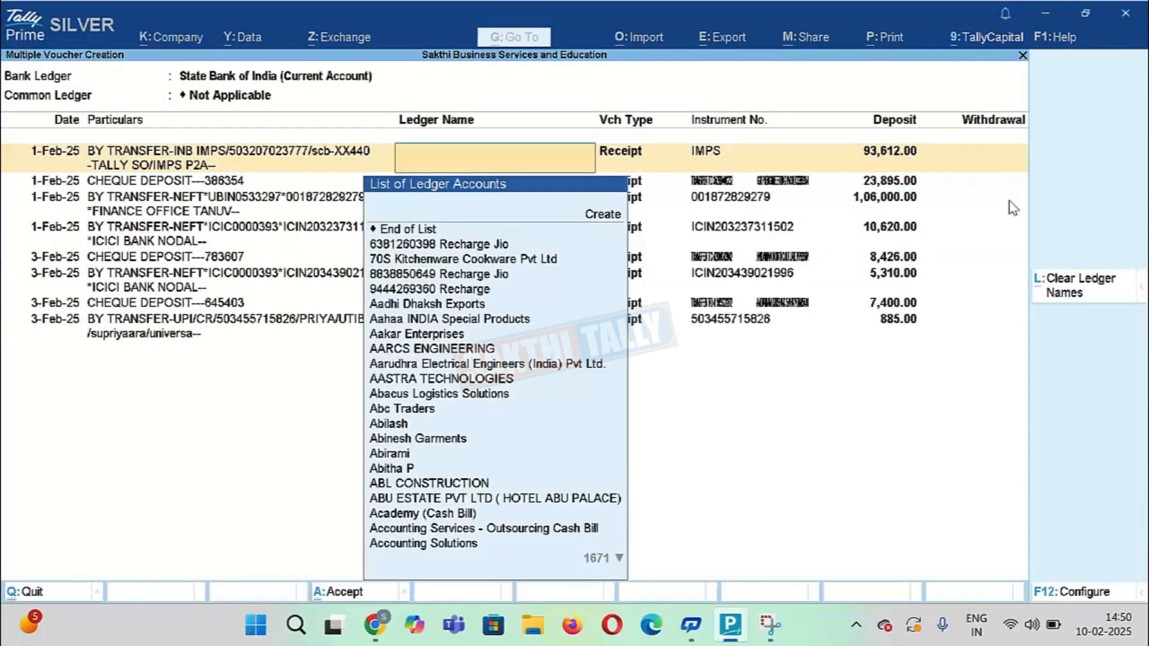
pyautogui.press('Down')
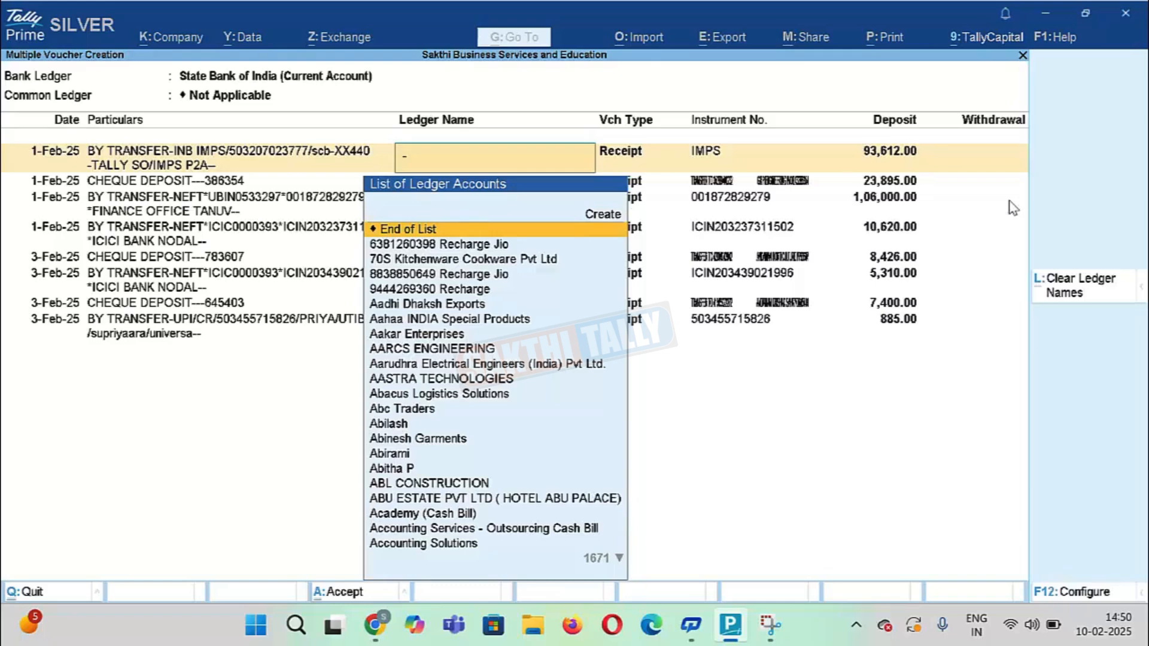
pyautogui.write('Tally S')
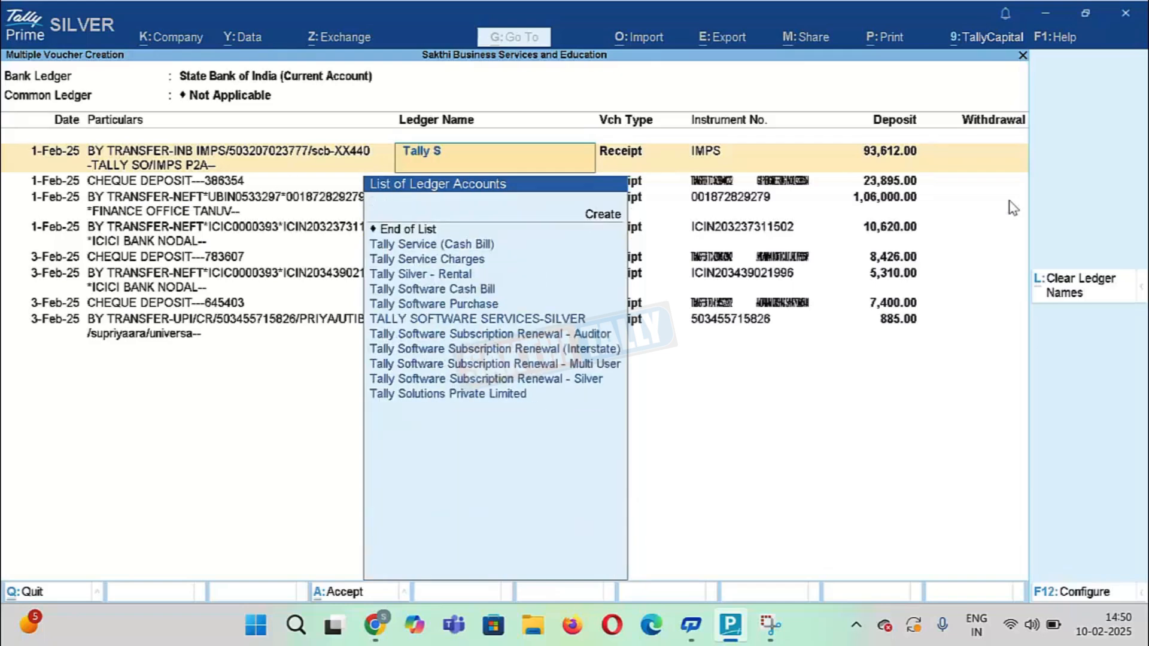
pyautogui.write('olut')
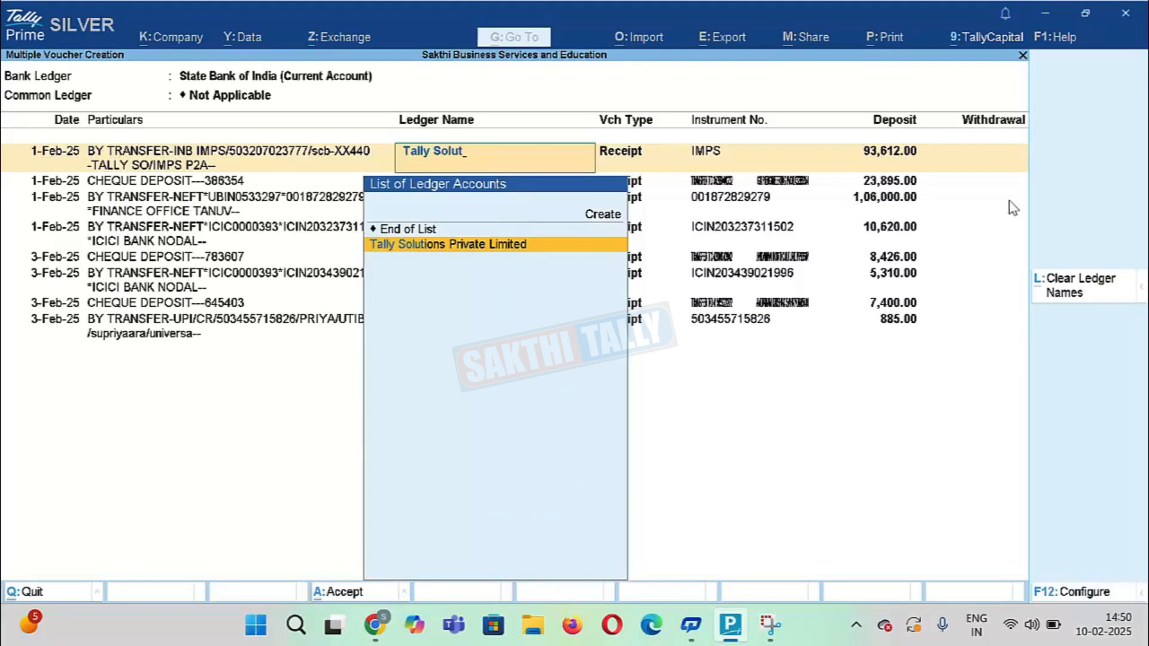
pyautogui.press('Return')
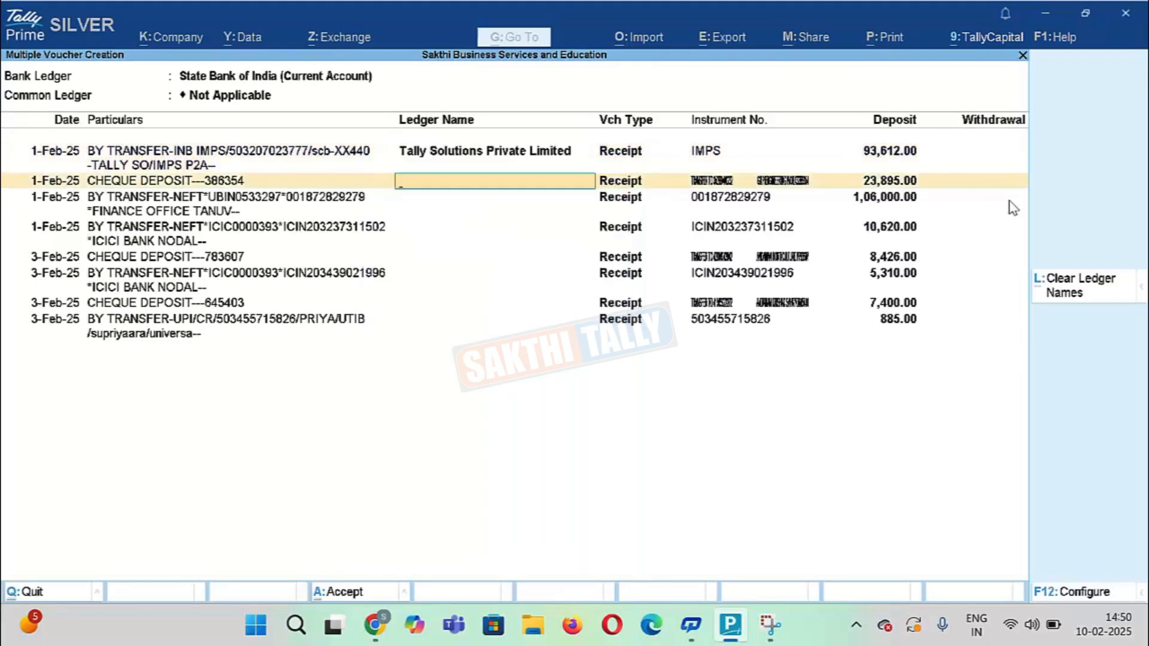
# - Assign the ledger 70S Kitchenware Cookware Pvt Ltd to the 1-Feb-25 cheque deposit of 23,895.00
pyautogui.press('Down')
pyautogui.press('Down')
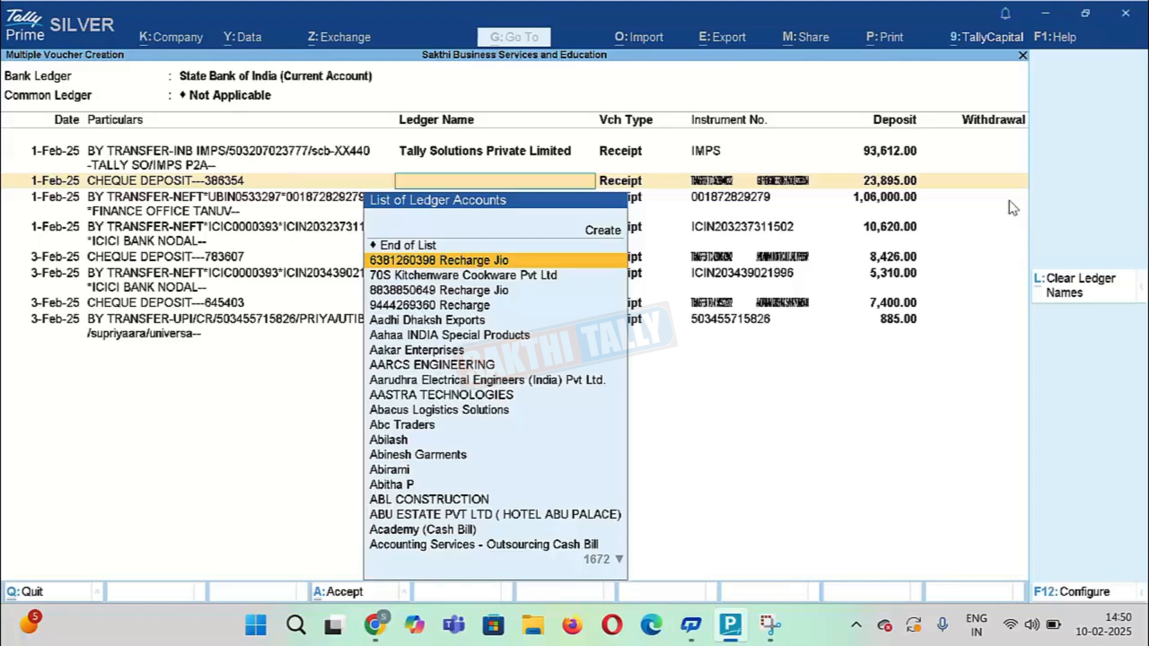
pyautogui.press('Return')
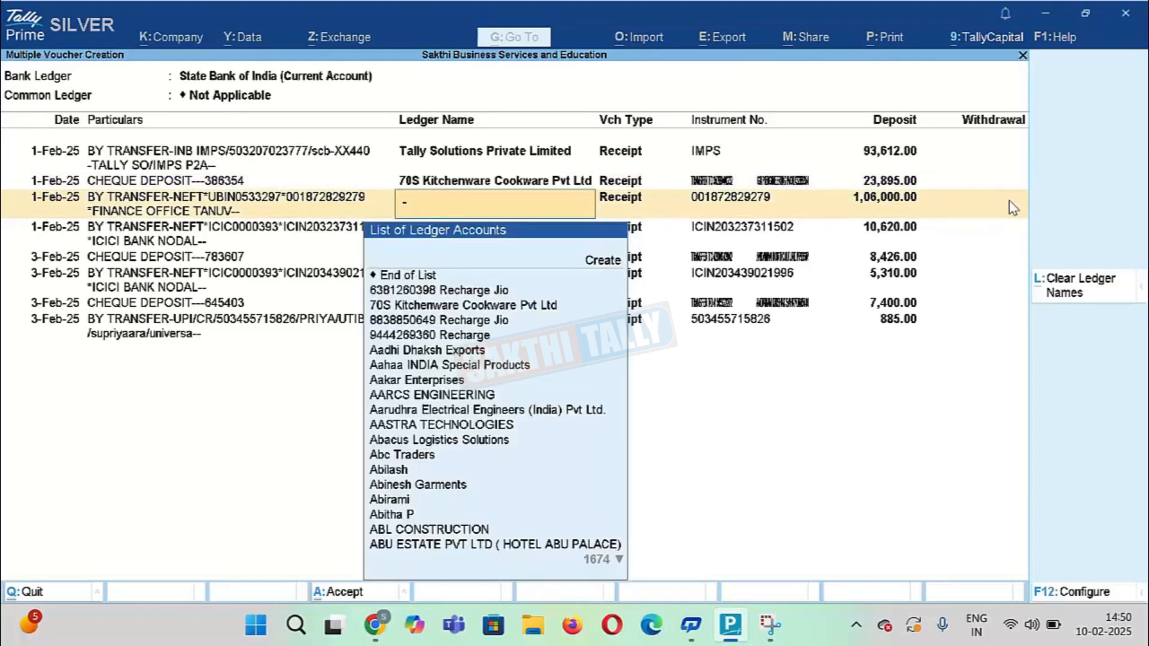
# - Assign the ledger THE FINANCE OFFICER, TANUVAS to the NEFT deposit of 1,06,000.00
pyautogui.write('t')
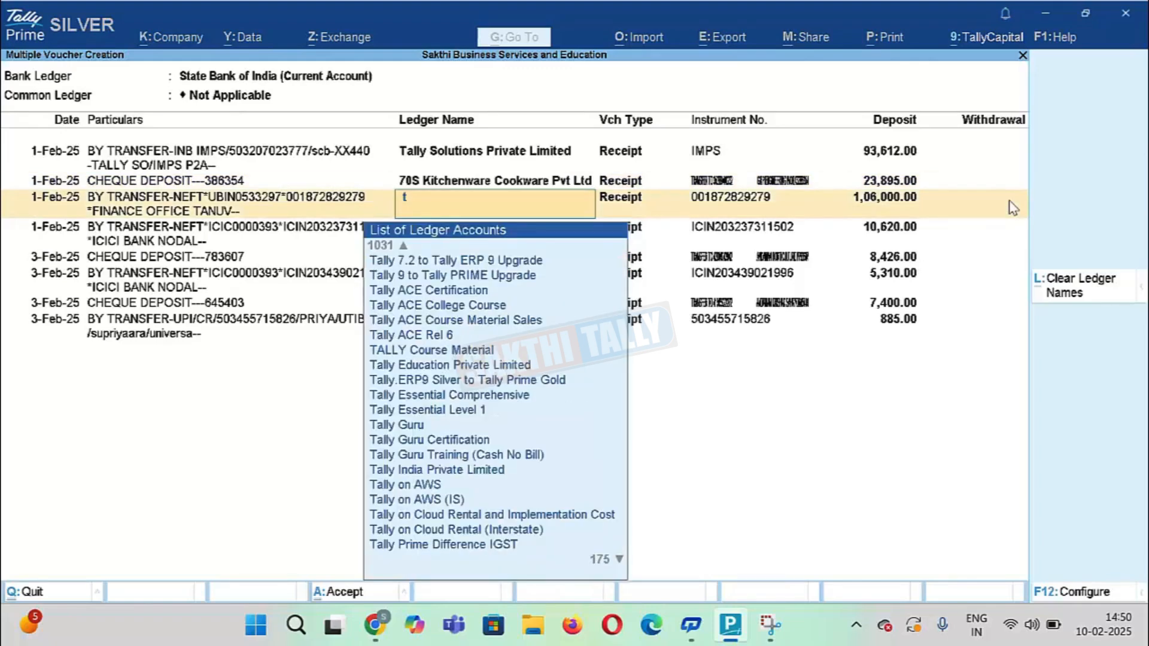
pyautogui.write('anu')
pyautogui.press('Down')
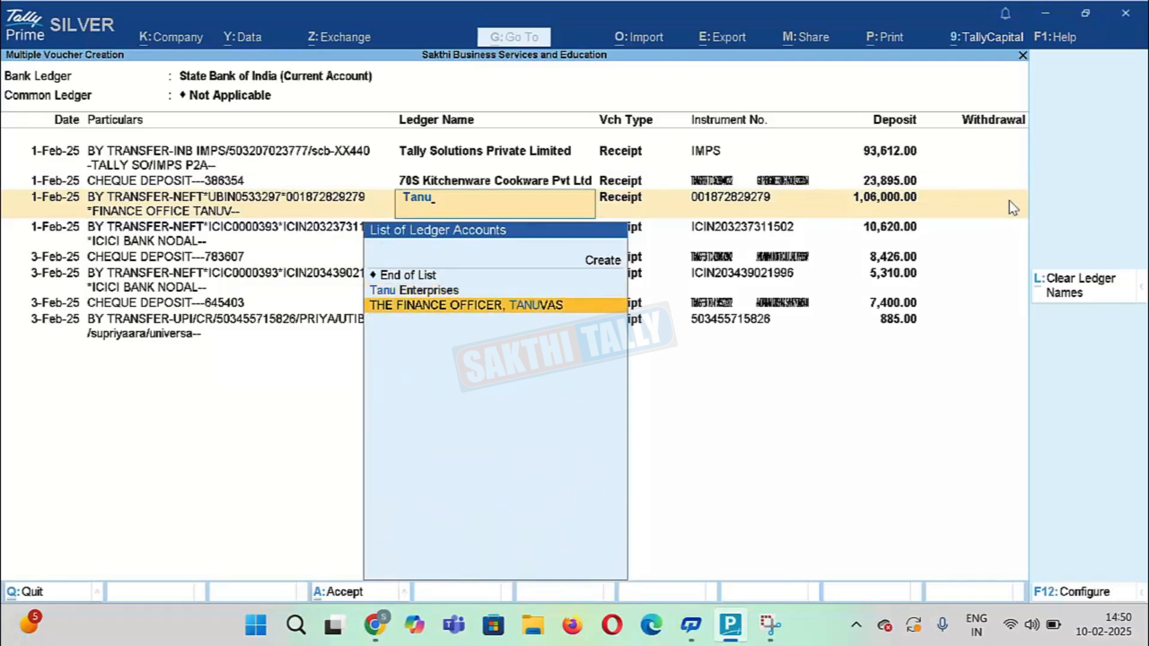
pyautogui.press('Return')
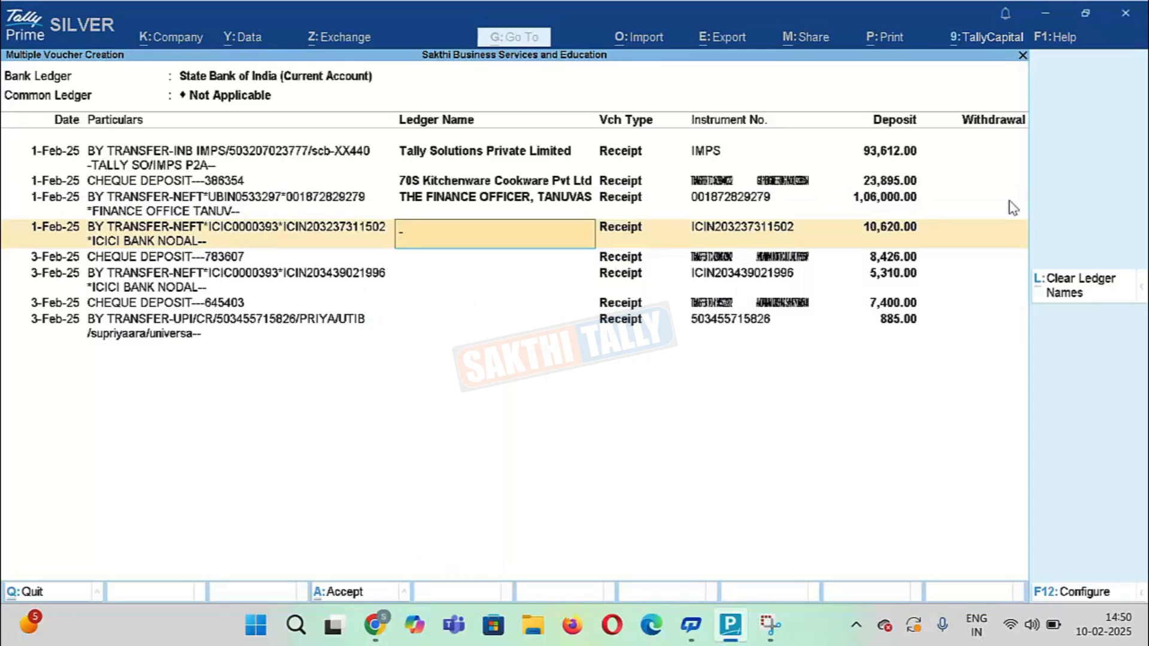
# - Assign the first Recharge Jio ledger in the list to the NEFT deposit of 10,620.00
pyautogui.press('space')
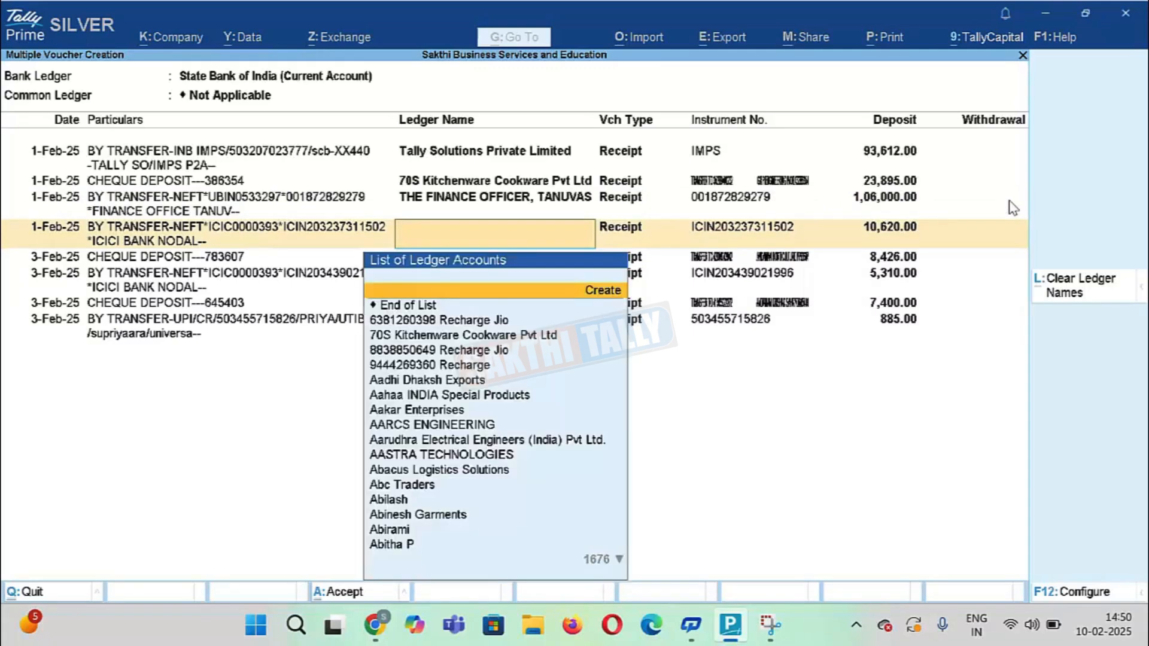
pyautogui.press('Down')
pyautogui.press('Down')
pyautogui.press('Return')
# - Assign the ledger 70S Kitchenware Cookware Pvt Ltd to the 3-Feb-25 cheque deposit of 8,426.00
pyautogui.press('space')
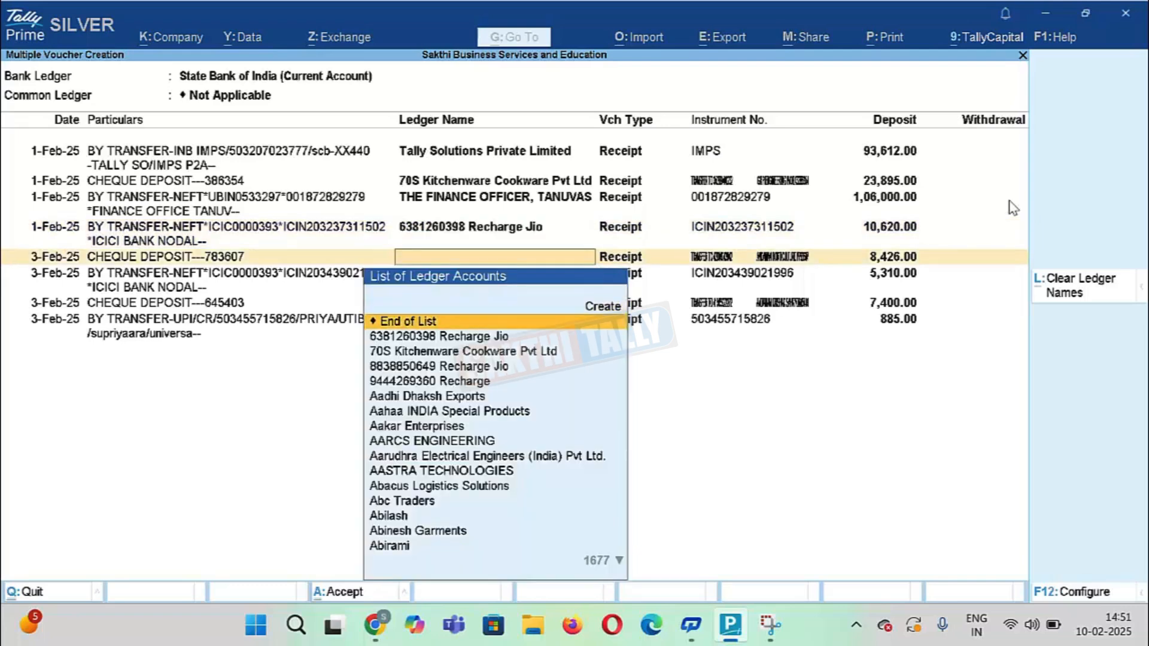
pyautogui.press('Down')
pyautogui.press('Down')
pyautogui.press('Return')
# - Assign the ledger Aadhi Dhaksh Exports to the 3-Feb-25 NEFT deposit of 5,310.00
pyautogui.press('space')
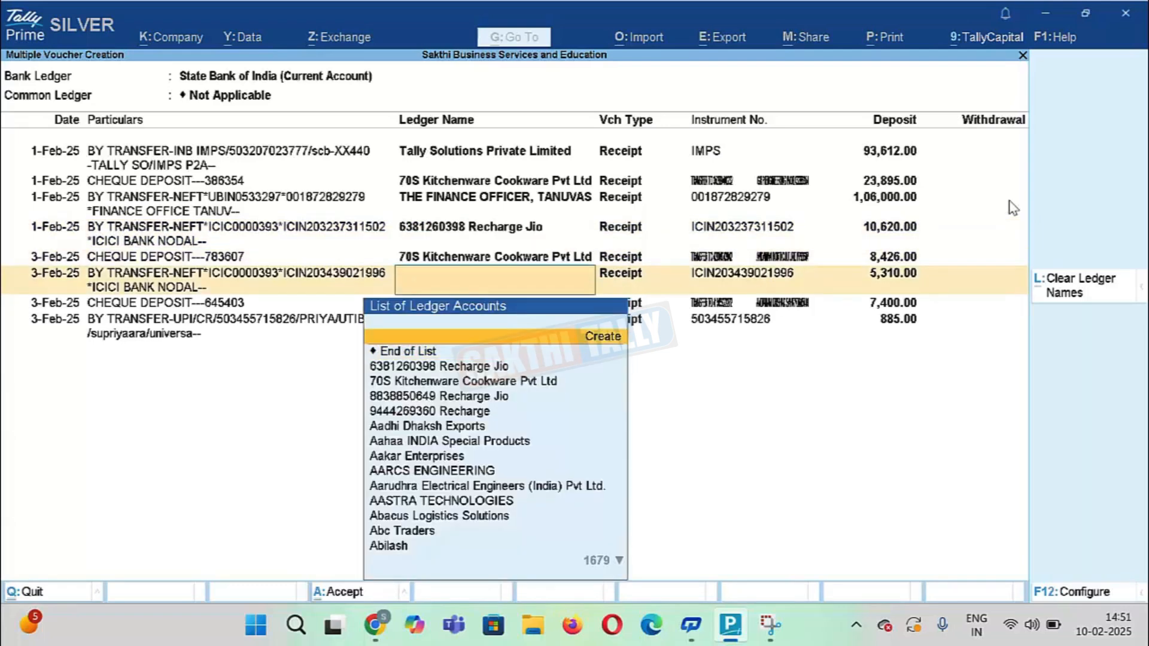
pyautogui.press('Down')
pyautogui.press('Down')
pyautogui.press('Down')
pyautogui.press('Down')
pyautogui.press('Down')
pyautogui.press('Down')
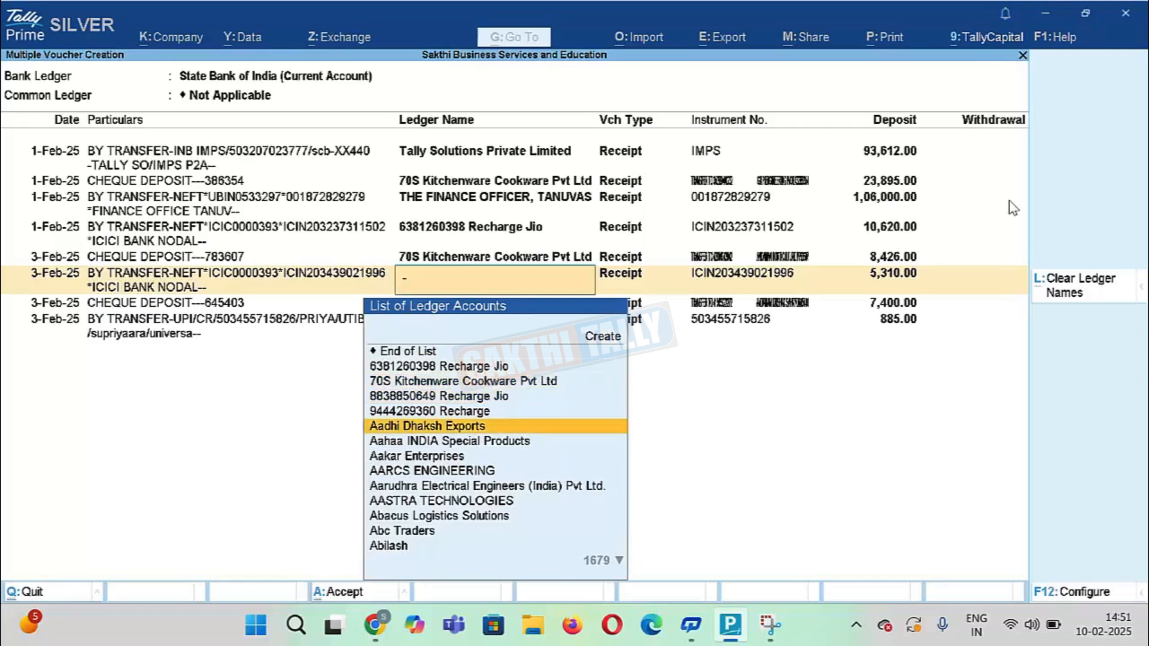
pyautogui.press('Return')
# - Assign the ledger Aahaa INDIA Special Products to the 3-Feb-25 cheque deposit of 7,400.00
pyautogui.press('Down')
pyautogui.press('Down')
pyautogui.press('Down')
pyautogui.press('Down')
pyautogui.press('Down')
pyautogui.press('Down')
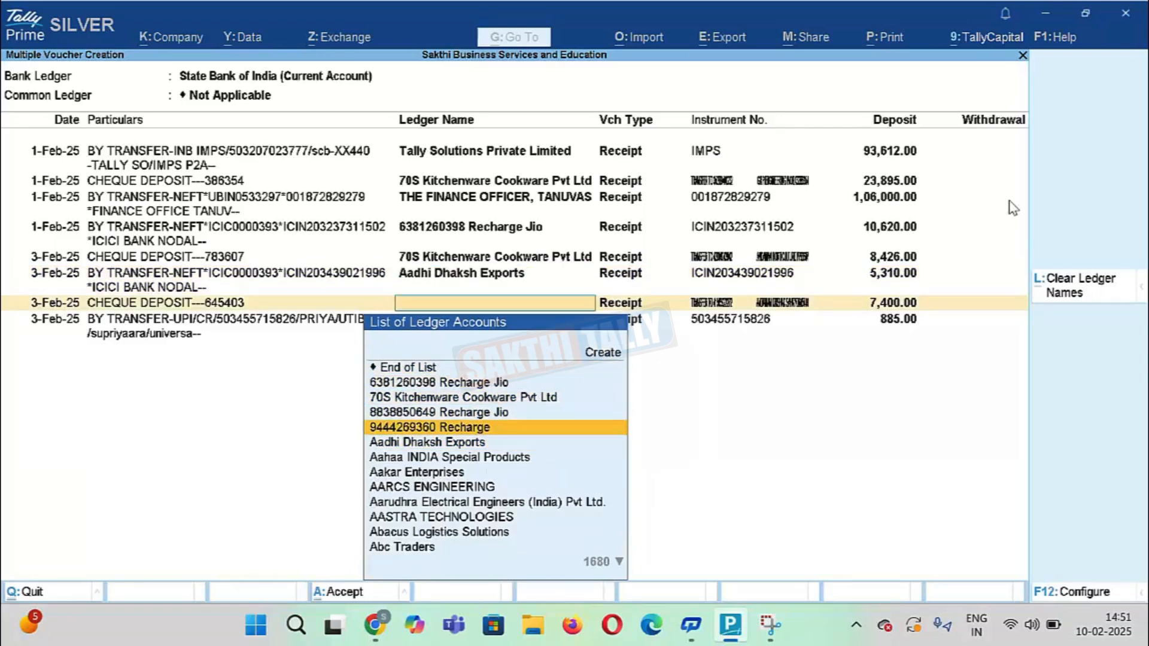
pyautogui.press('Return')
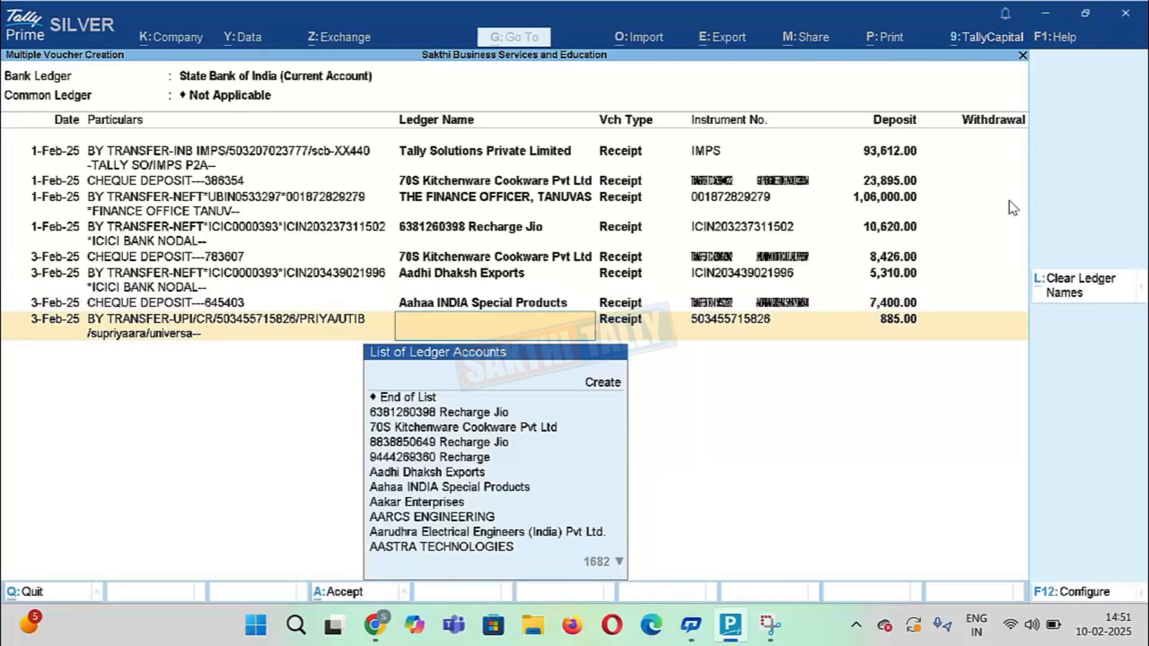
# - Assign the ledger Aakar Enterprises to the 3-Feb-25 UPI deposit of 885.00 and create the receipt vouchers
pyautogui.press('Down')
pyautogui.press('Down')
pyautogui.press('Down')
pyautogui.press('Down')
pyautogui.press('Down')
pyautogui.press('Down')
pyautogui.press('Down')
pyautogui.press('Down')
pyautogui.press('Down')
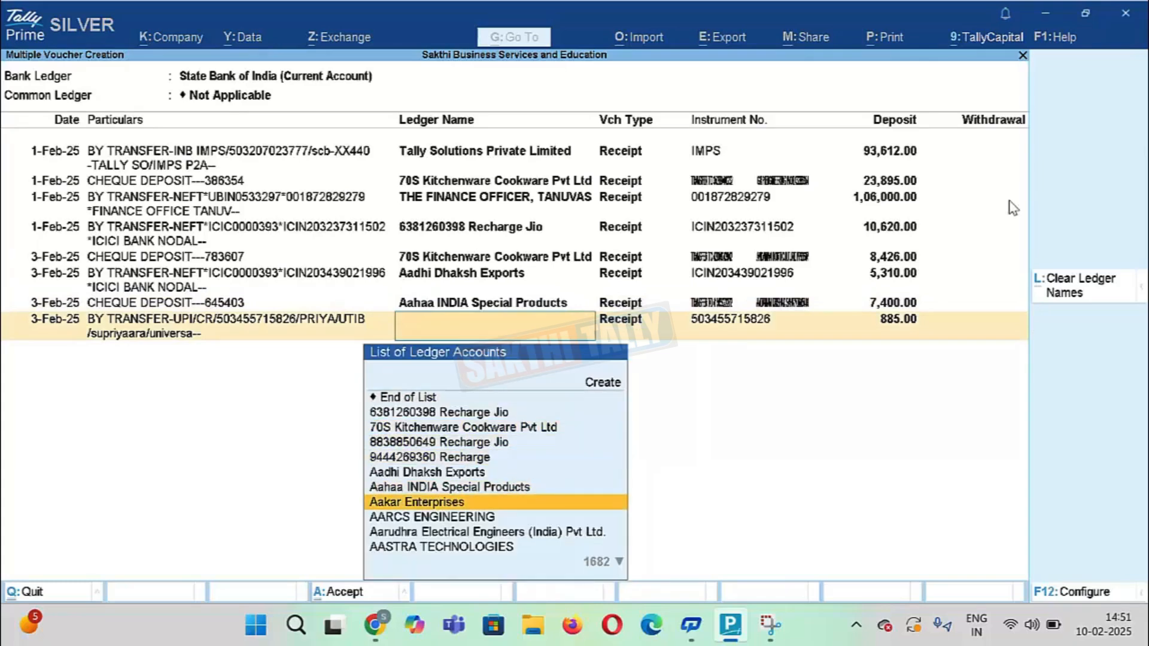
pyautogui.press('Return')
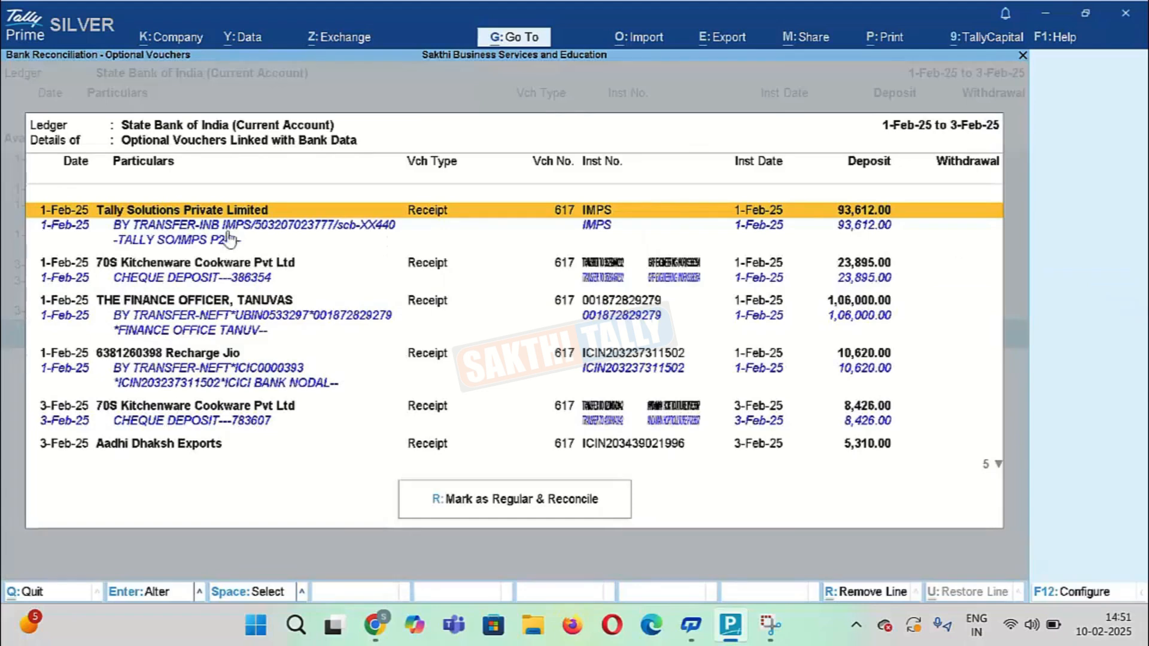
# - Mark the optional receipt vouchers as regular and reconcile them, returning to the Bank Reconciliation Summary
pyautogui.click(471, 502)
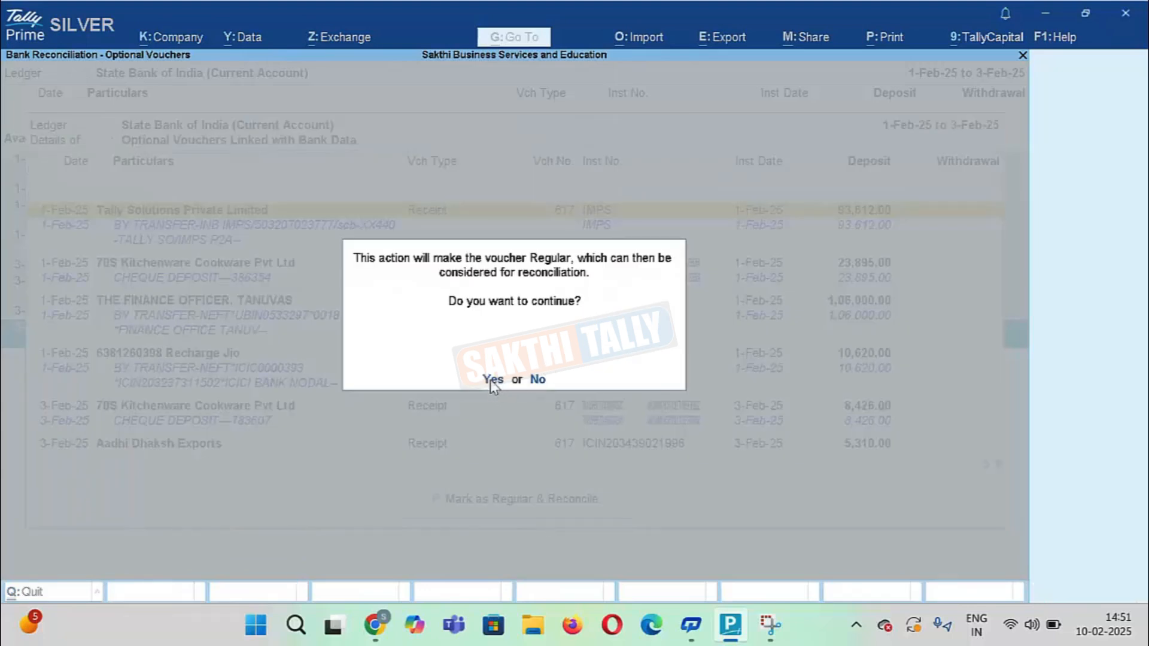
pyautogui.click(491, 380)
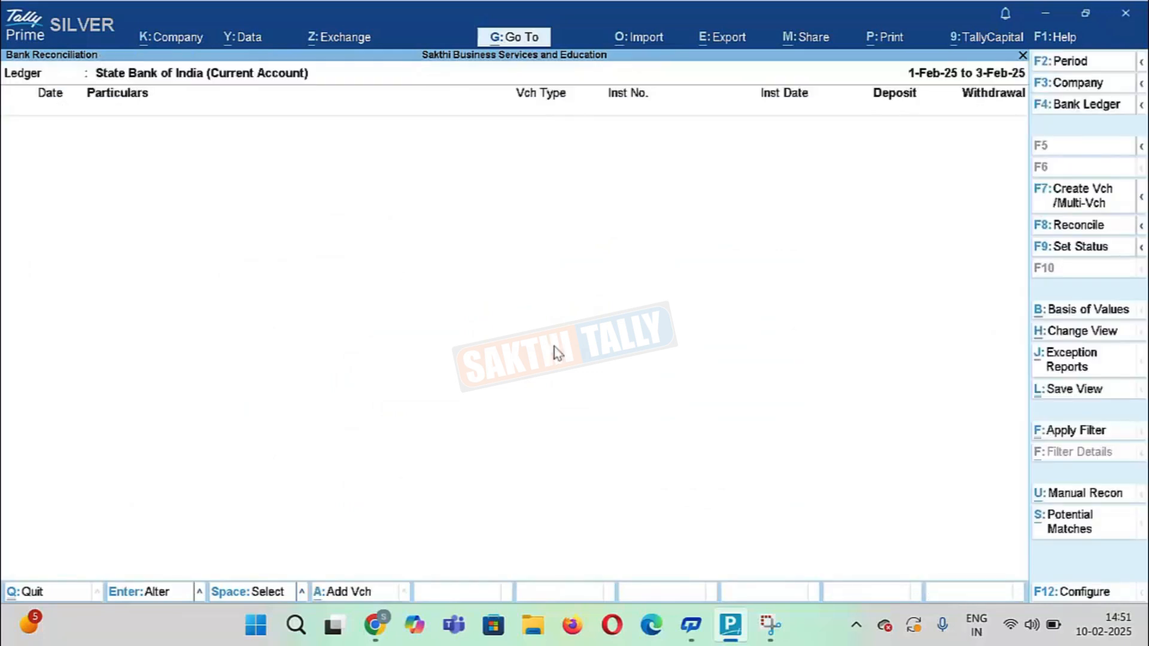
pyautogui.press('Escape')
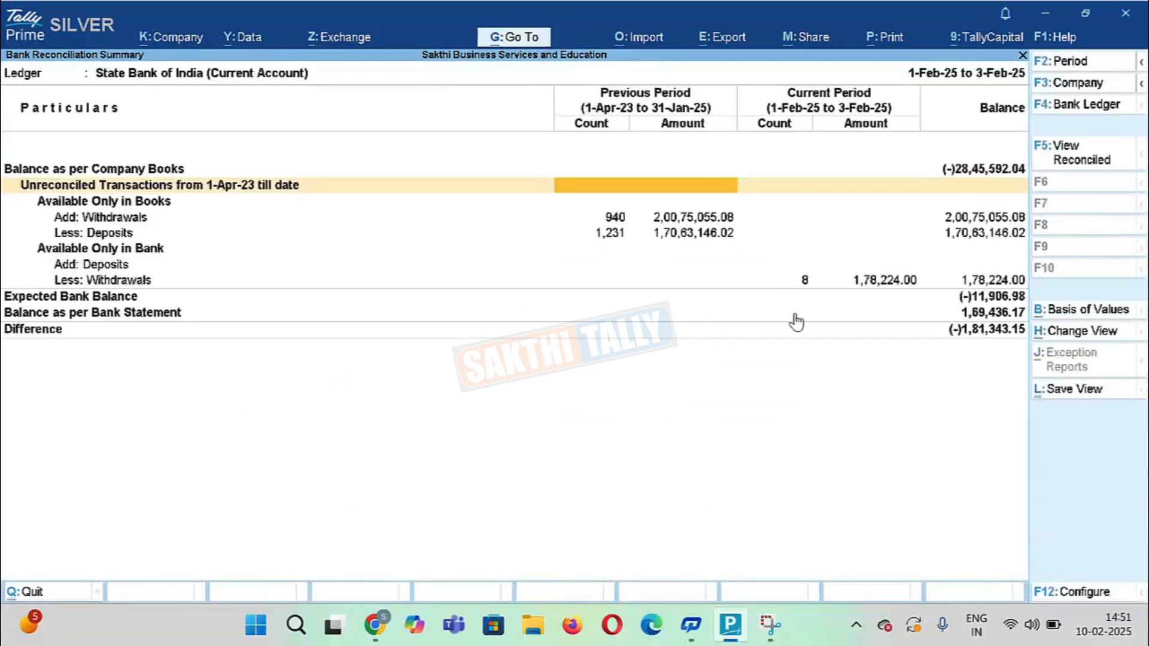
# - Open the withdrawals available only in the bank and select all of them for multiple voucher creation
pyautogui.click(970, 284)
pyautogui.click(969, 283)
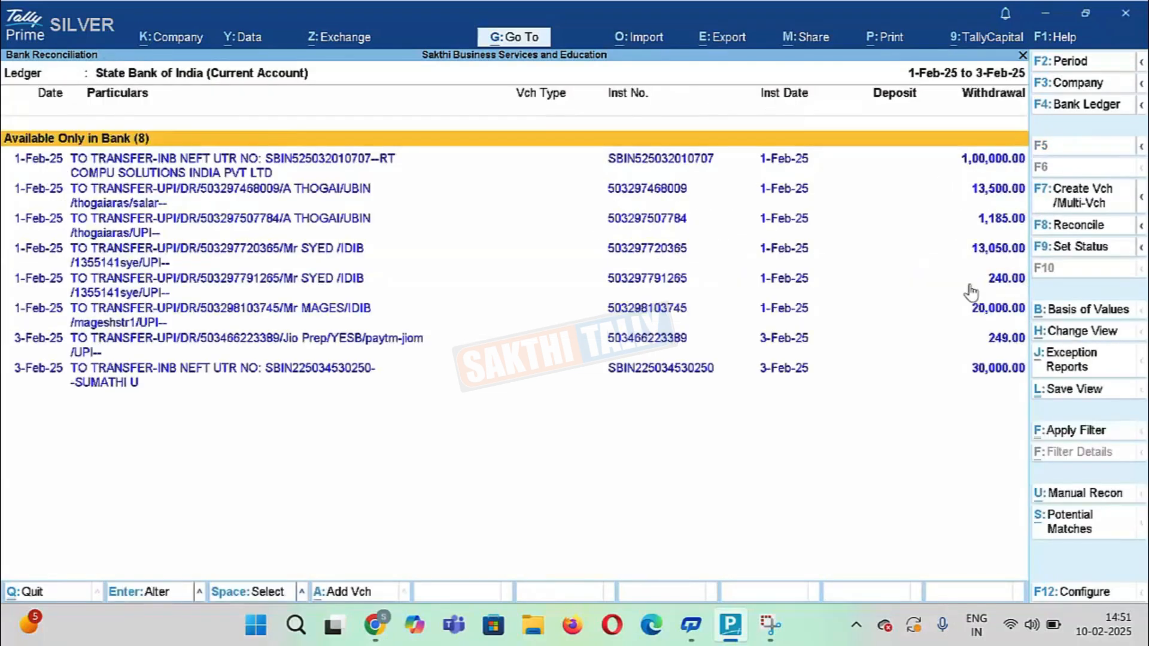
pyautogui.press('Down')
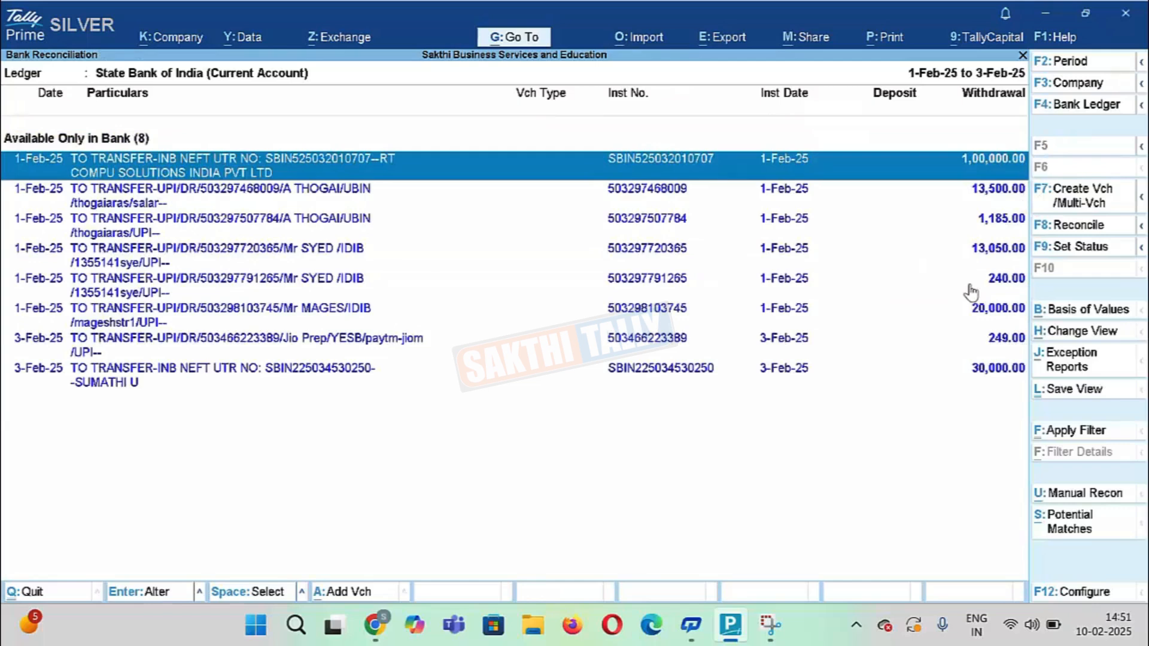
pyautogui.press('space')
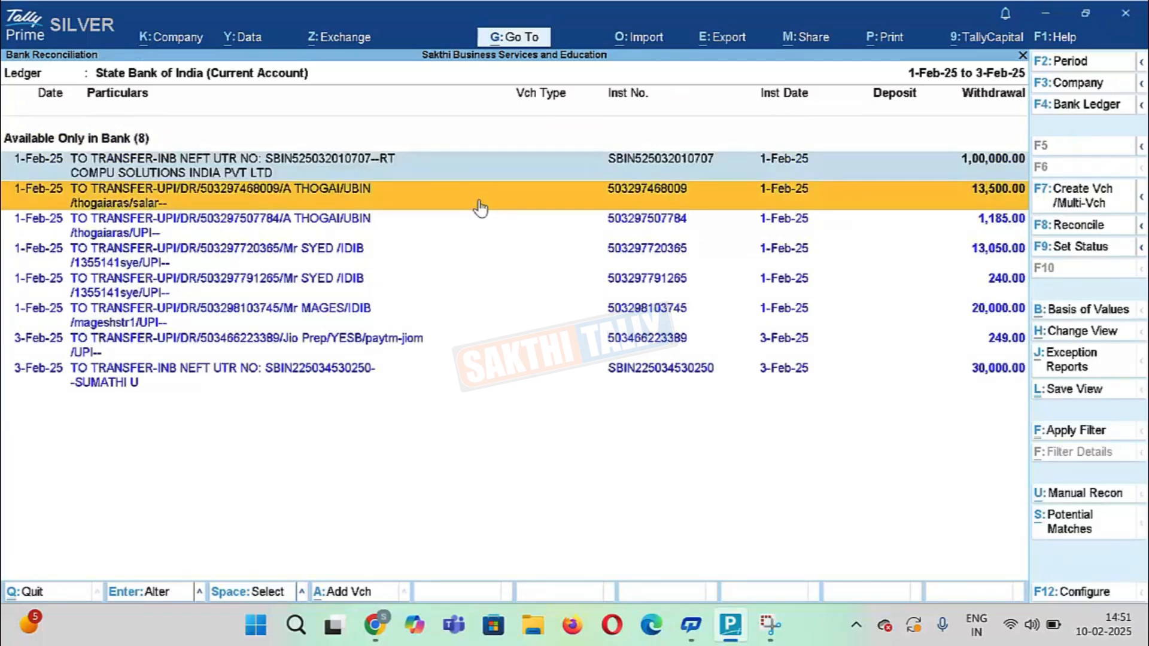
pyautogui.hotkey('ctrl', 'space')
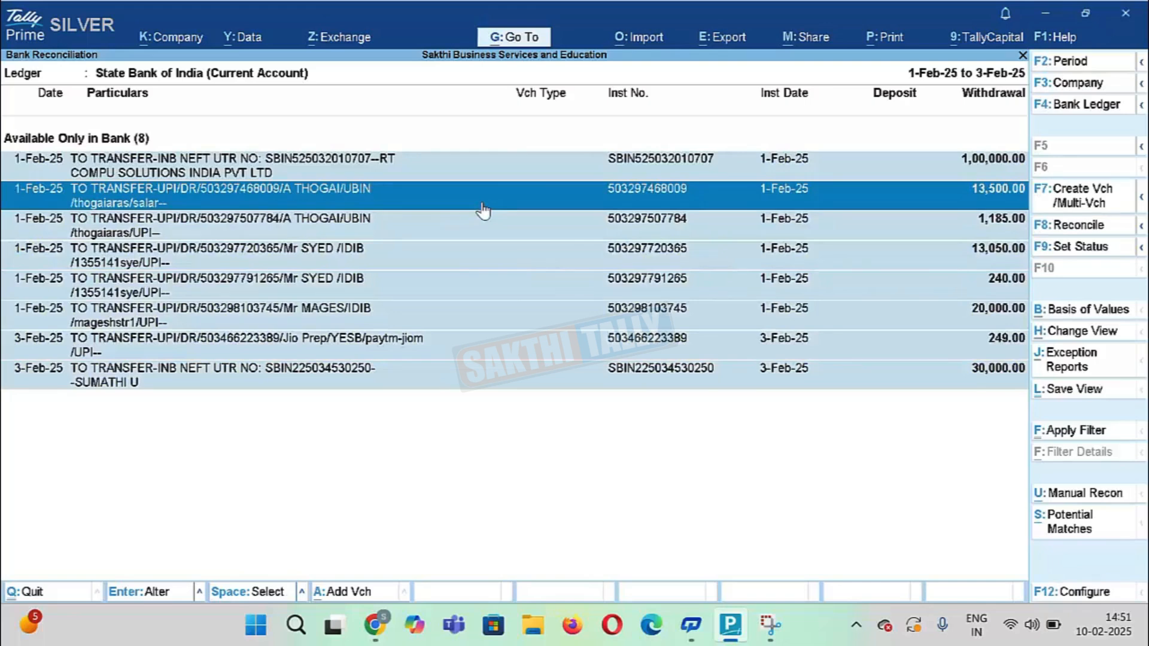
pyautogui.click(1079, 204)
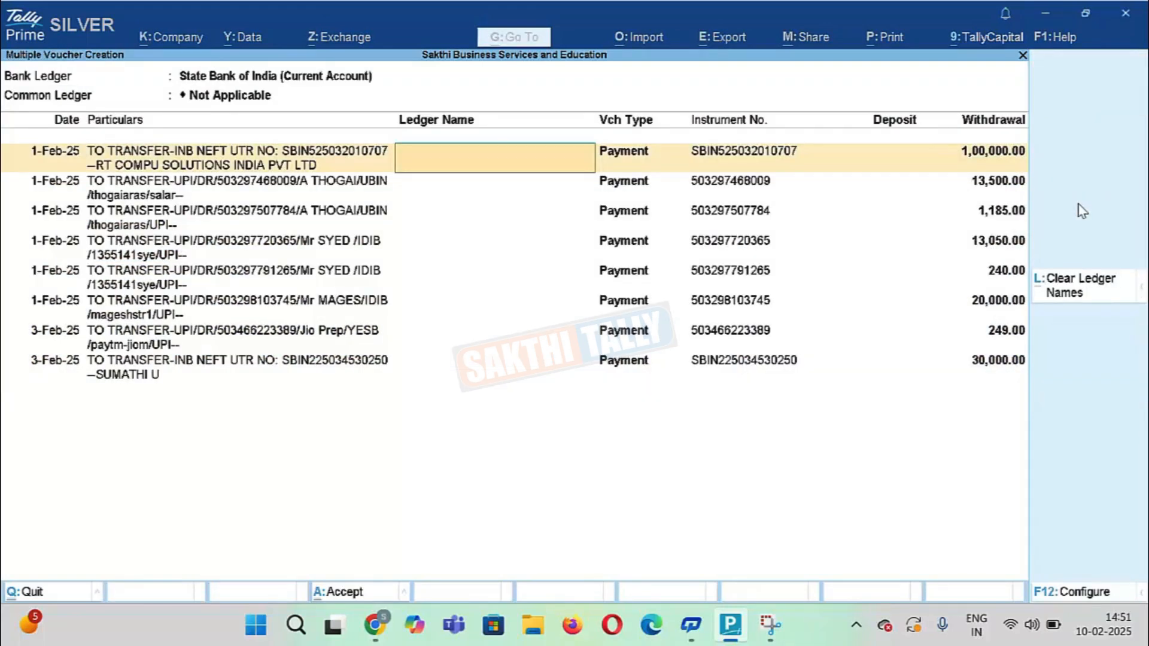
# - Assign RTCOMPU SOLUTIONS INDIA PRIVATE LIMITED to the 1,00,000.00 withdrawal and Salary Payable to the 13,500.00 withdrawal
pyautogui.write('Rt Com')
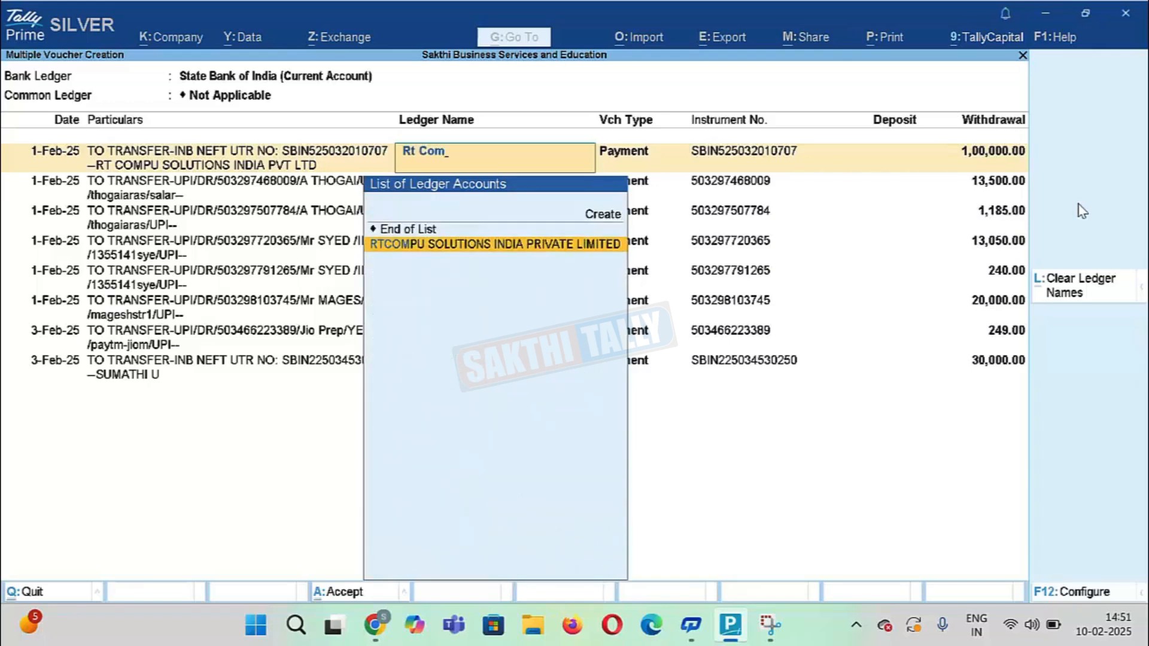
pyautogui.press('Return')
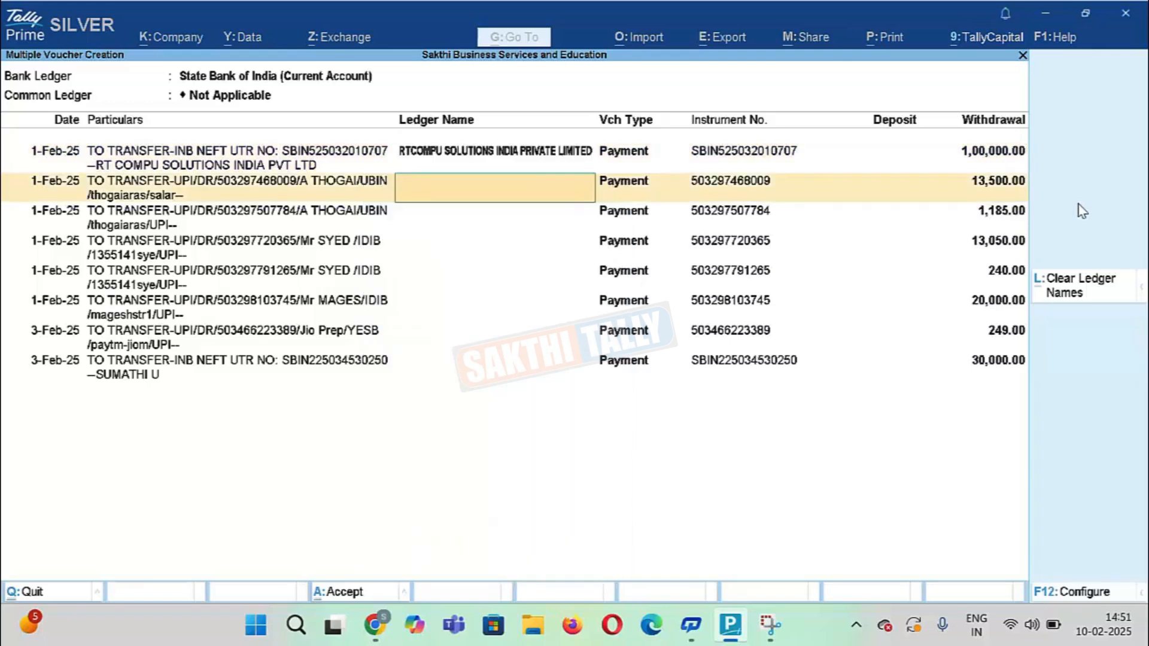
pyautogui.write('Th')
pyautogui.press('BackSpace')
pyautogui.press('BackSpace')
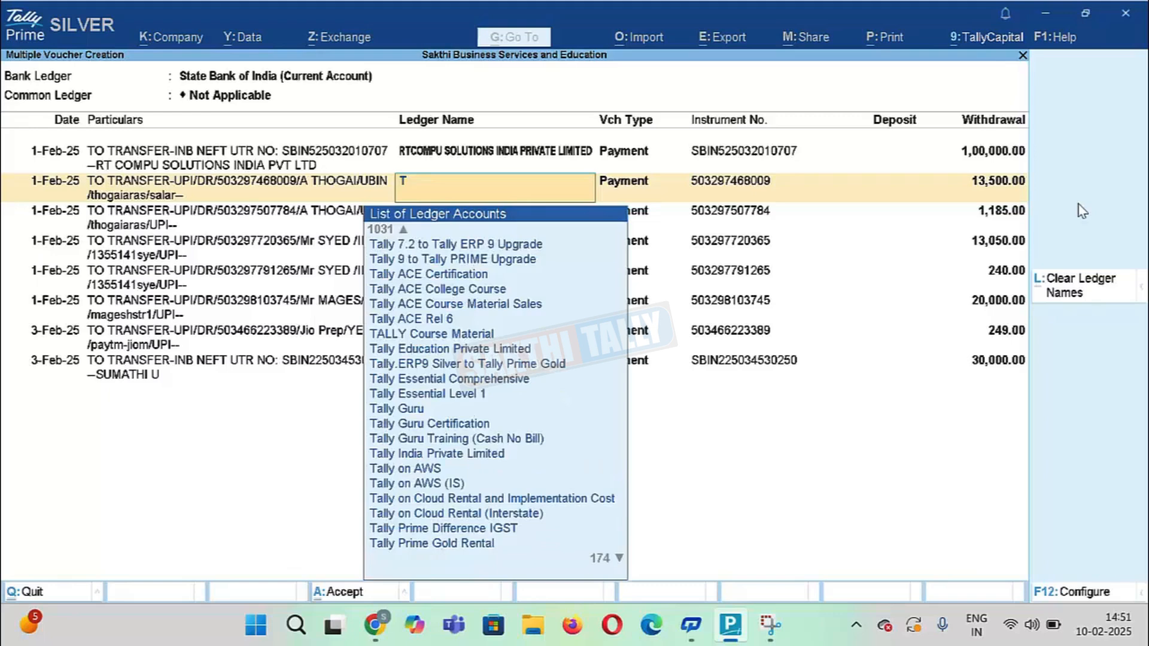
pyautogui.write('Salar')
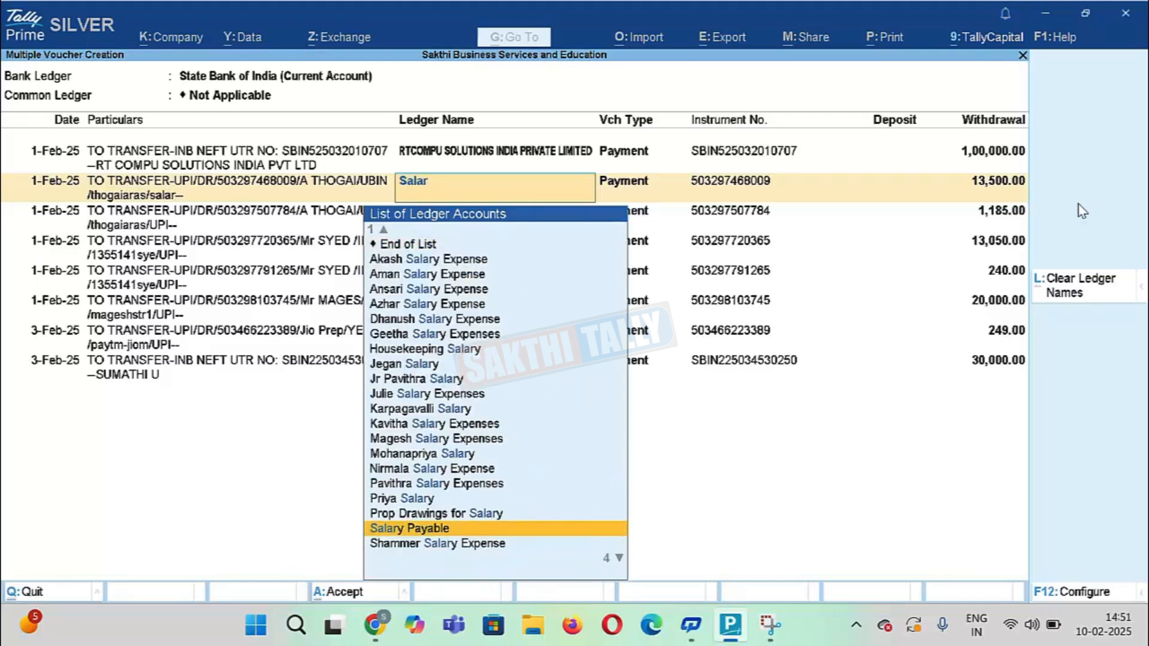
pyautogui.press('Return')
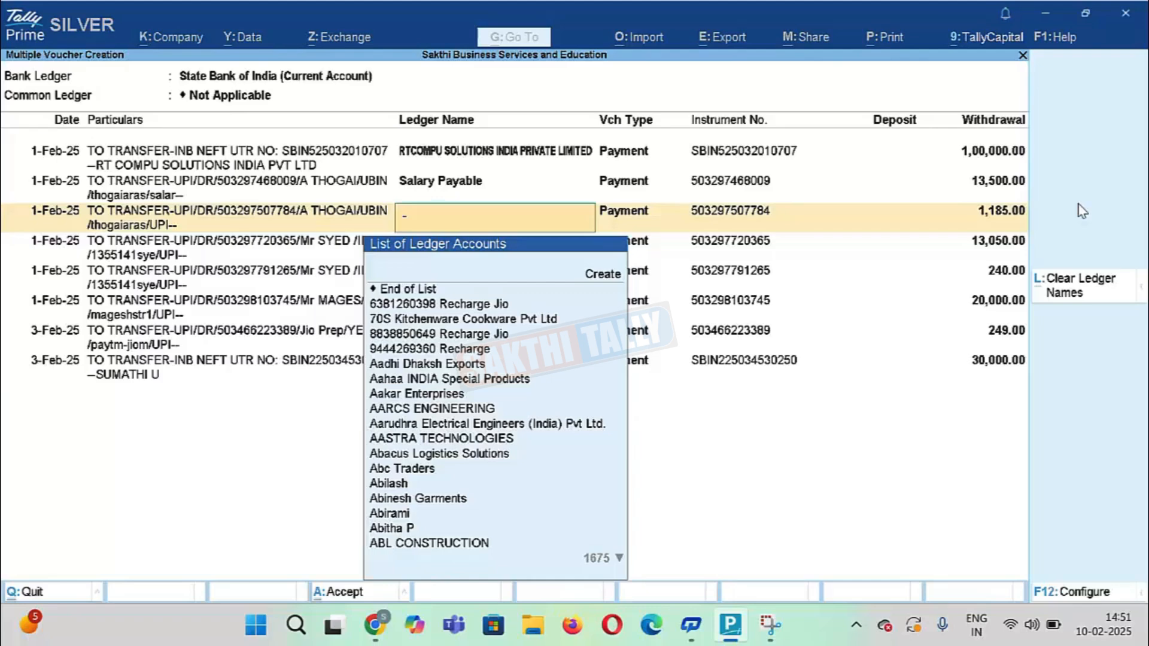
# - Assign Bike Petrol to the 1,185.00 withdrawal and the employee salary ledger listed just below Housekeeping Salary to the 13,050.00 withdrawal
pyautogui.write('Petr')
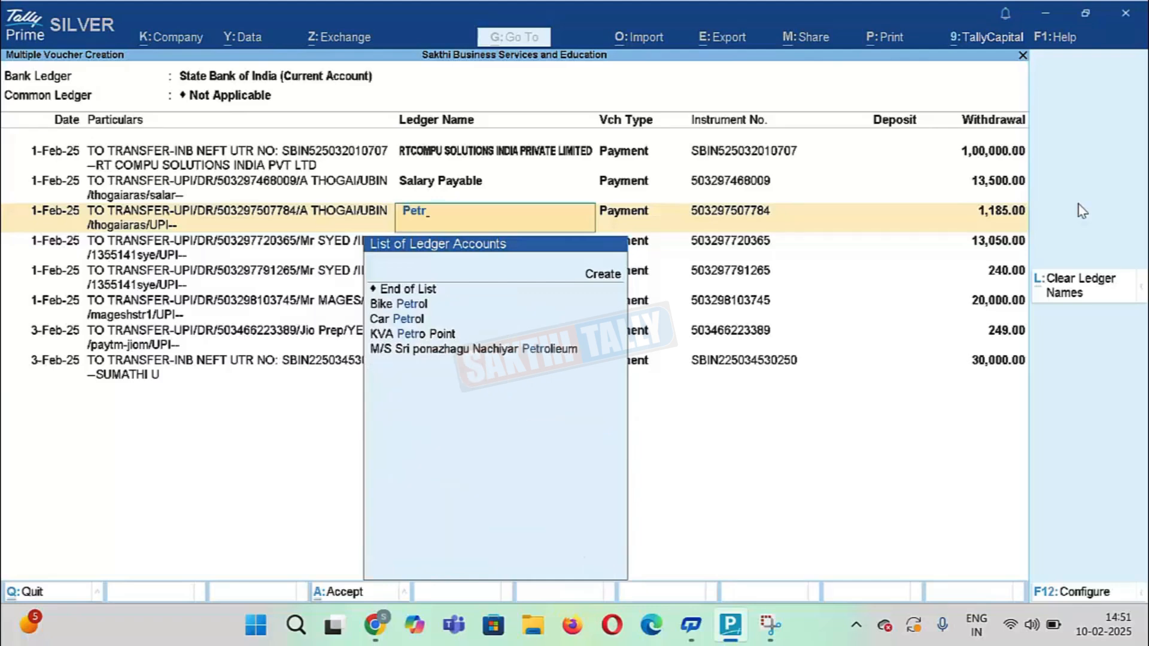
pyautogui.press('Return')
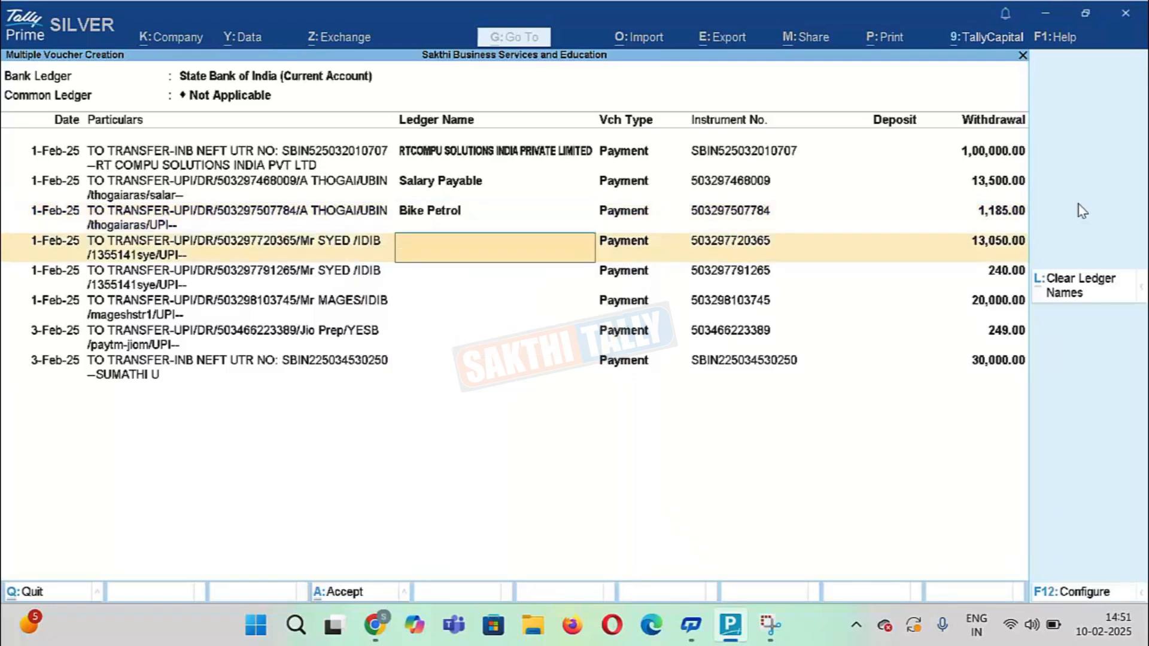
pyautogui.press('Down')
pyautogui.press('Down')
pyautogui.press('Down')
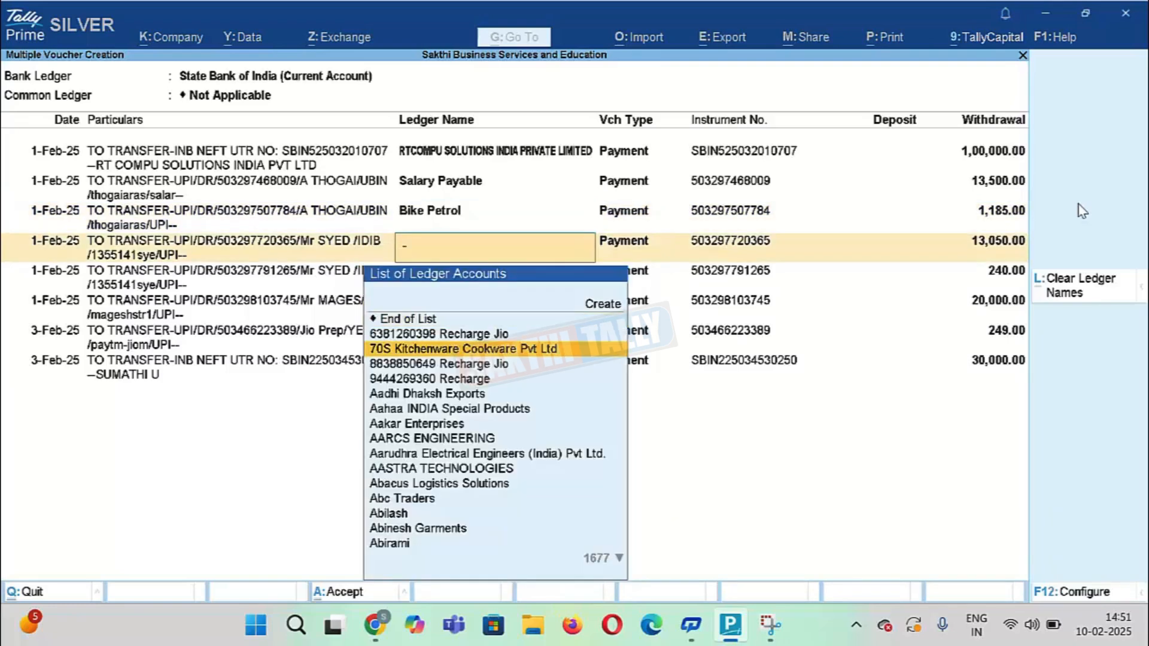
pyautogui.write('Sala')
pyautogui.press('Down')
pyautogui.press('Up')
pyautogui.press('Up')
pyautogui.press('Up')
pyautogui.press('Up')
pyautogui.press('Up')
pyautogui.press('Up')
pyautogui.press('Up')
pyautogui.press('Up')
pyautogui.press('Up')
pyautogui.press('Up')
pyautogui.press('Up')
pyautogui.press('Up')
pyautogui.press('Up')
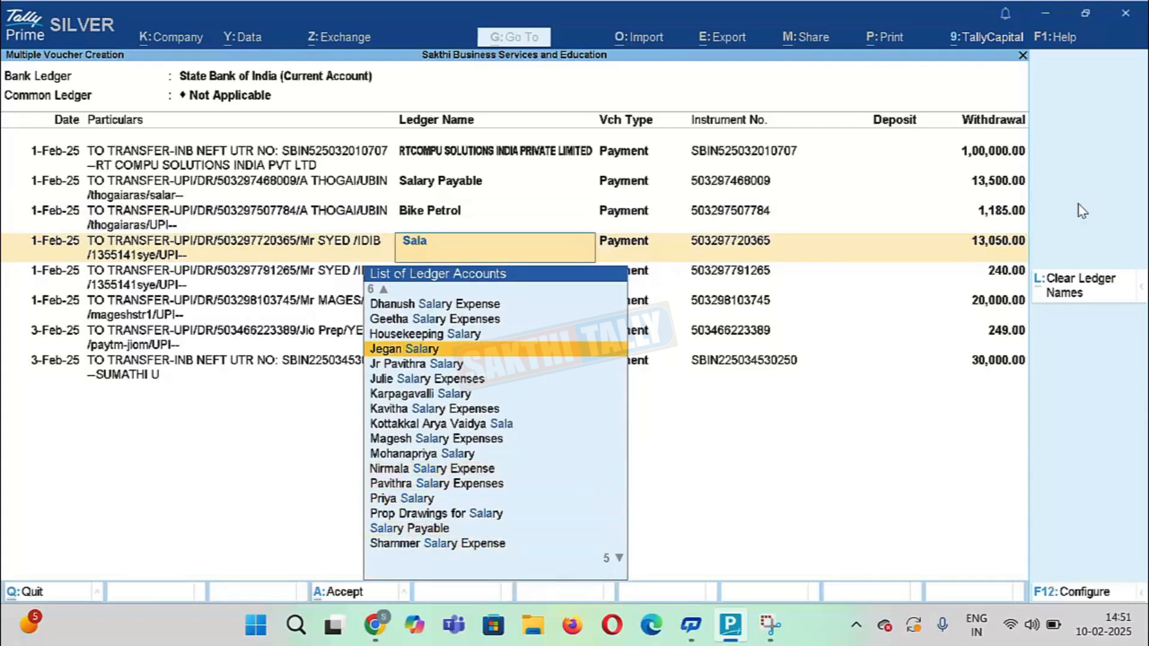
pyautogui.press('Return')
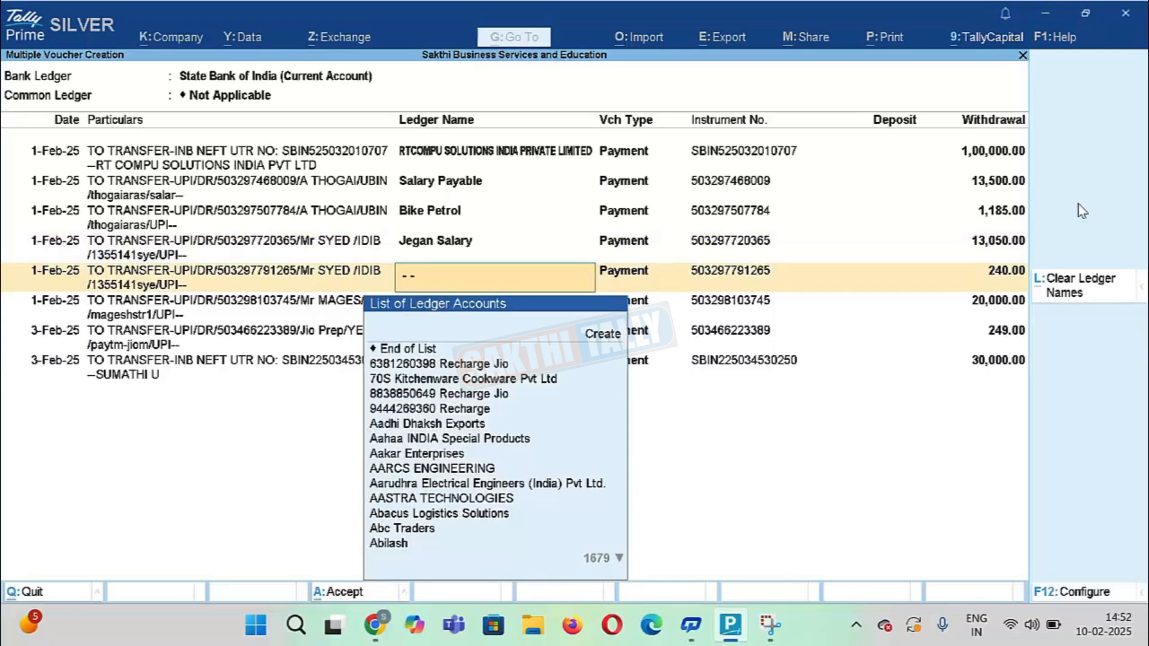
# - Assign the ledger Bike Petrol to the 1-Feb-25 UPI withdrawal of 240.00
pyautogui.write('Petr')
pyautogui.press('Up')
pyautogui.press('Up')
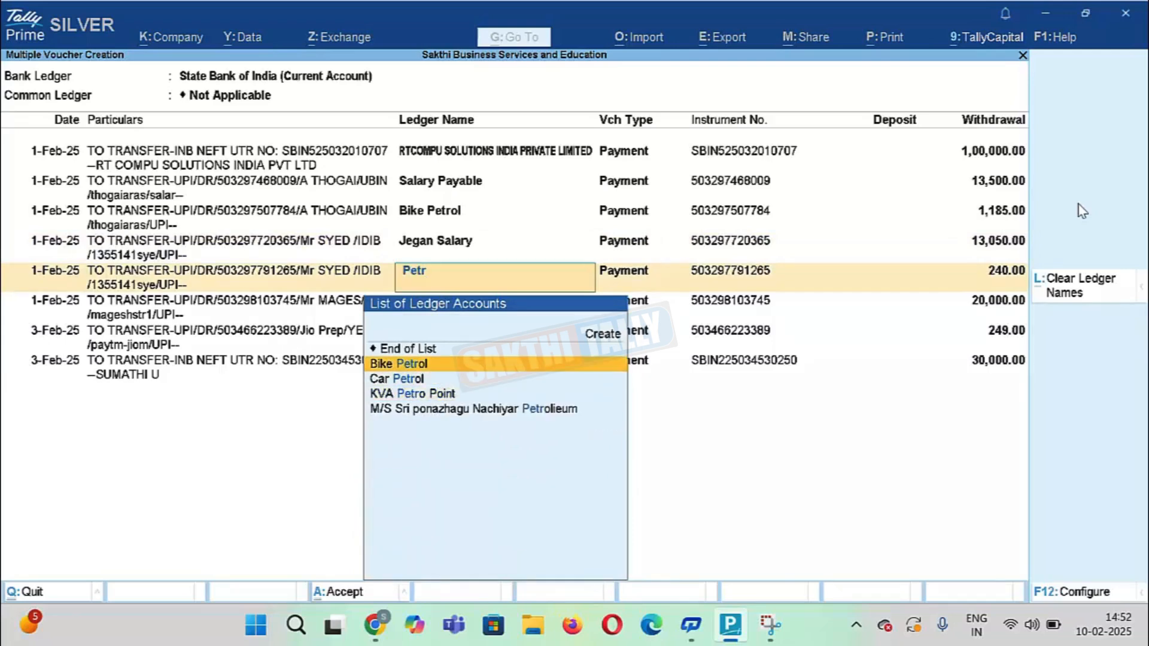
pyautogui.press('Return')
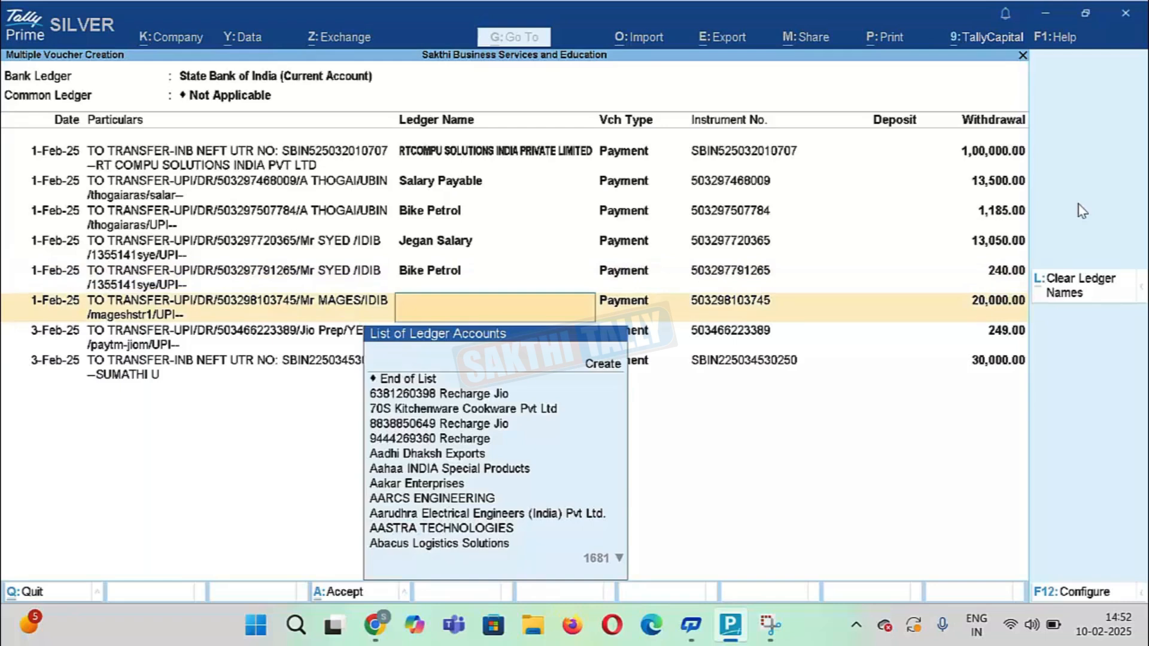
# - Assign the Salary Expenses ledger bearing the payee's name to the 1-Feb-25 UPI withdrawal of 20,000.00
pyautogui.write('Sala')
pyautogui.press('Down')
pyautogui.press('Up')
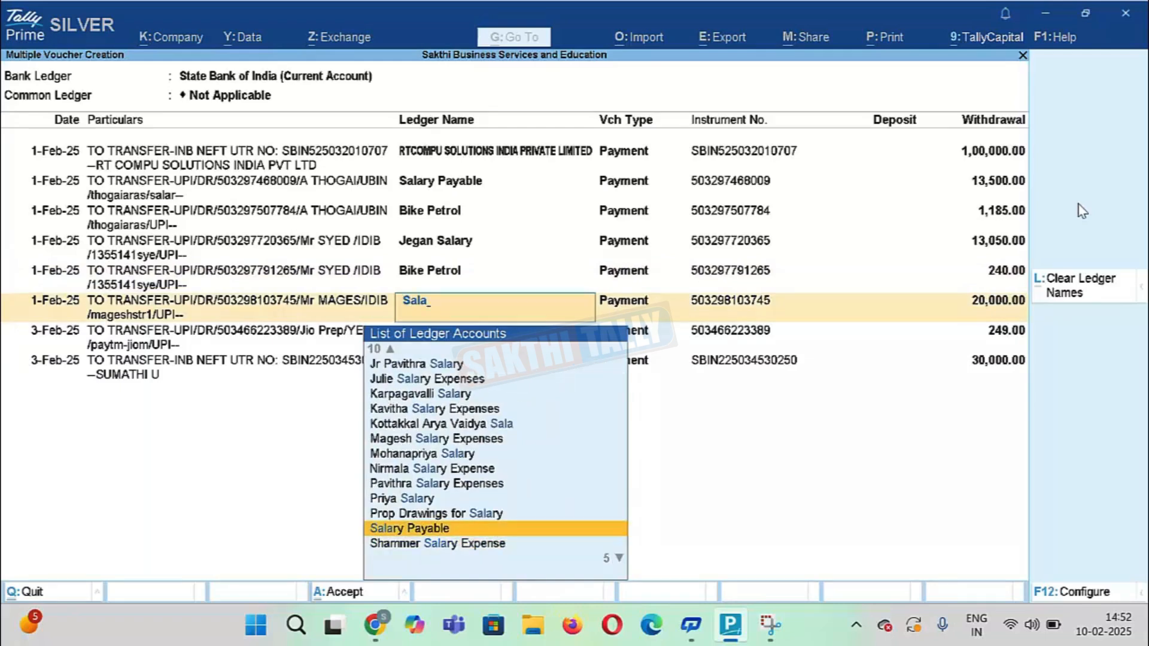
pyautogui.press('Up')
pyautogui.press('Up')
pyautogui.press('Up')
pyautogui.press('Up')
pyautogui.press('Up')
pyautogui.press('Up')
pyautogui.press('Up')
pyautogui.press('Up')
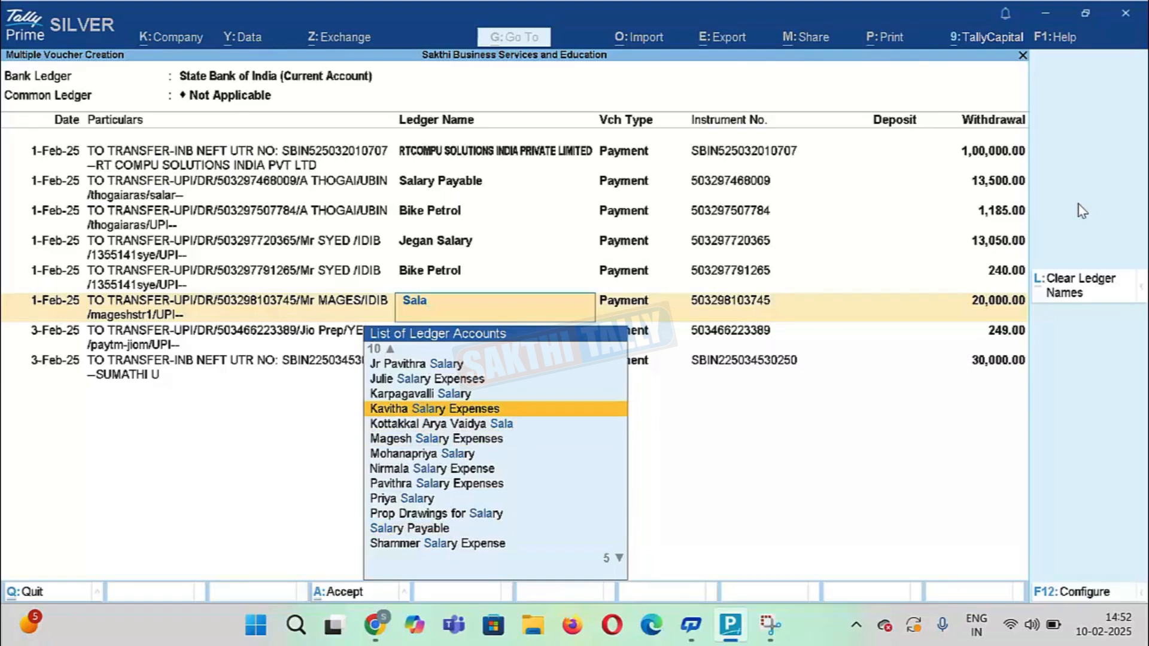
pyautogui.press('Down')
pyautogui.press('Down')
pyautogui.press('Return')
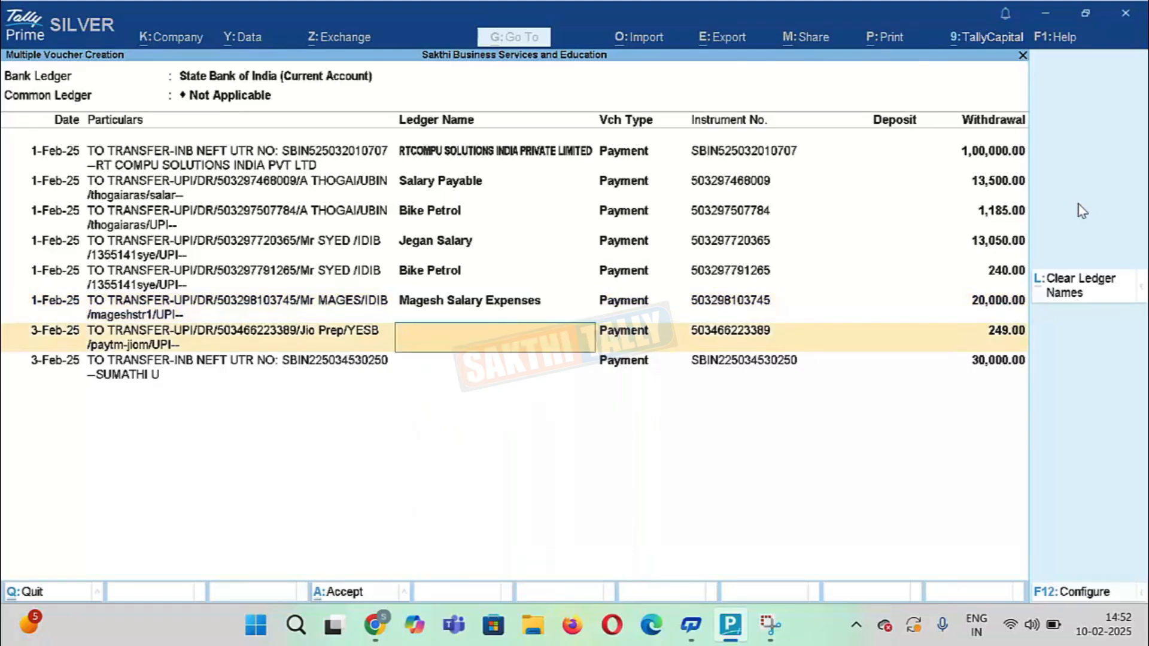
# - Assign the ledger JIO Broadband Avadi to the 3-Feb-25 UPI withdrawal of 249.00
pyautogui.press('Return')
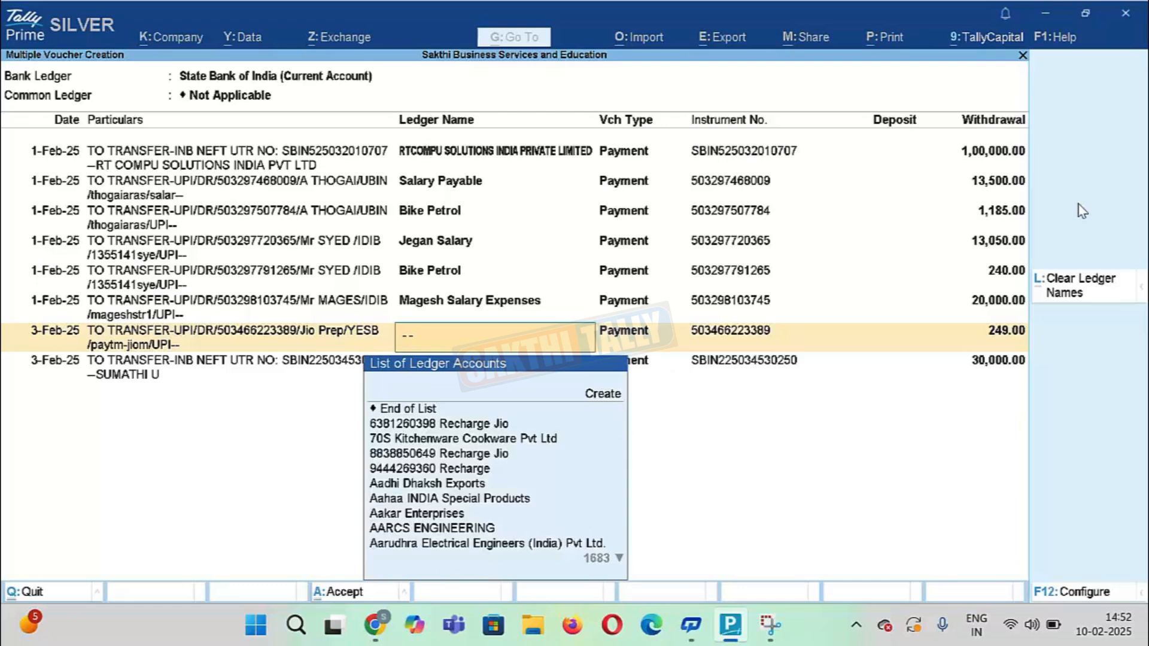
pyautogui.write('Jio')
pyautogui.press('Return')
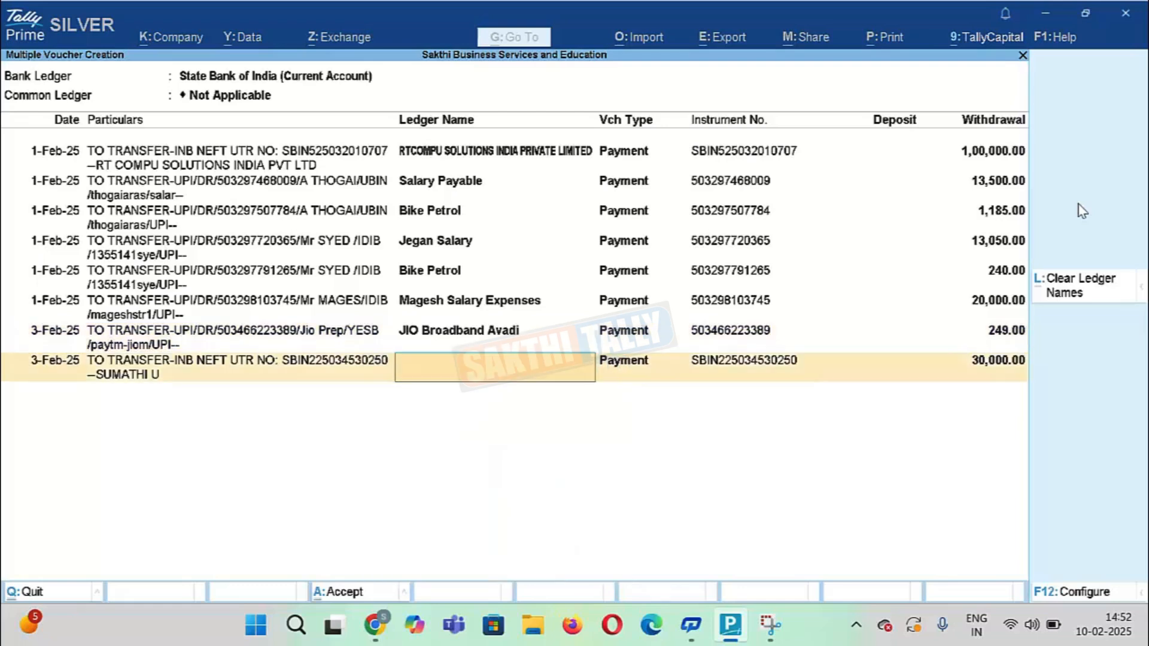
# - Assign the first personal ledger matching the payee's first name to the 30,000.00 NEFT withdrawal and create the payment vouchers
pyautogui.press('Return')
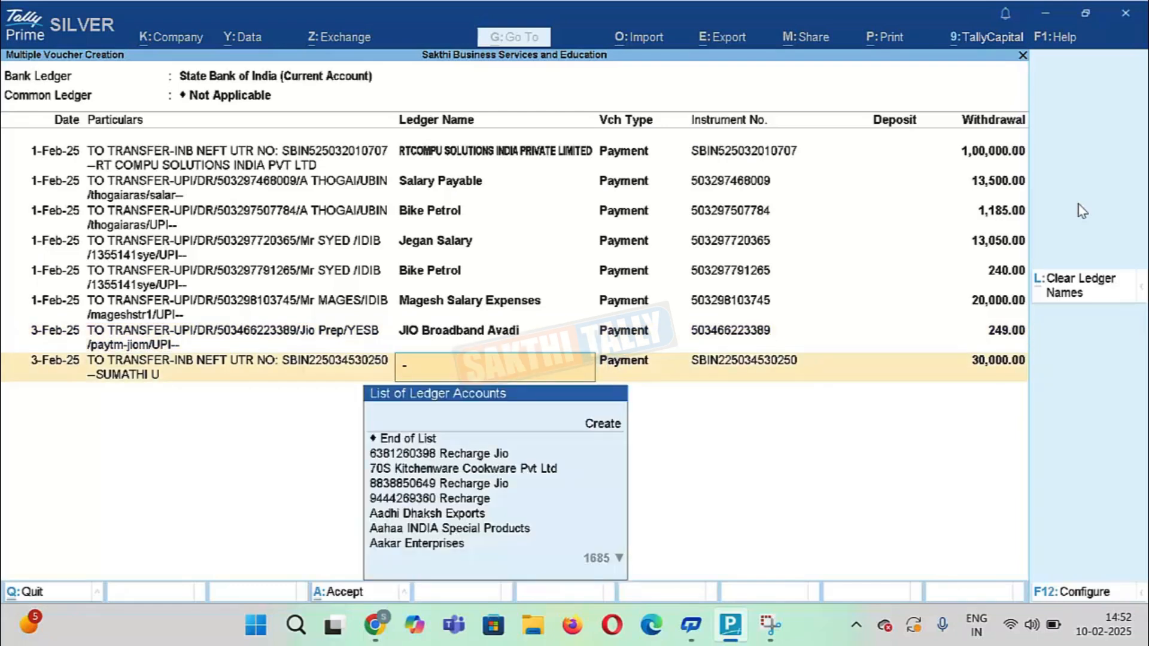
pyautogui.write('Suma')
pyautogui.press('Down')
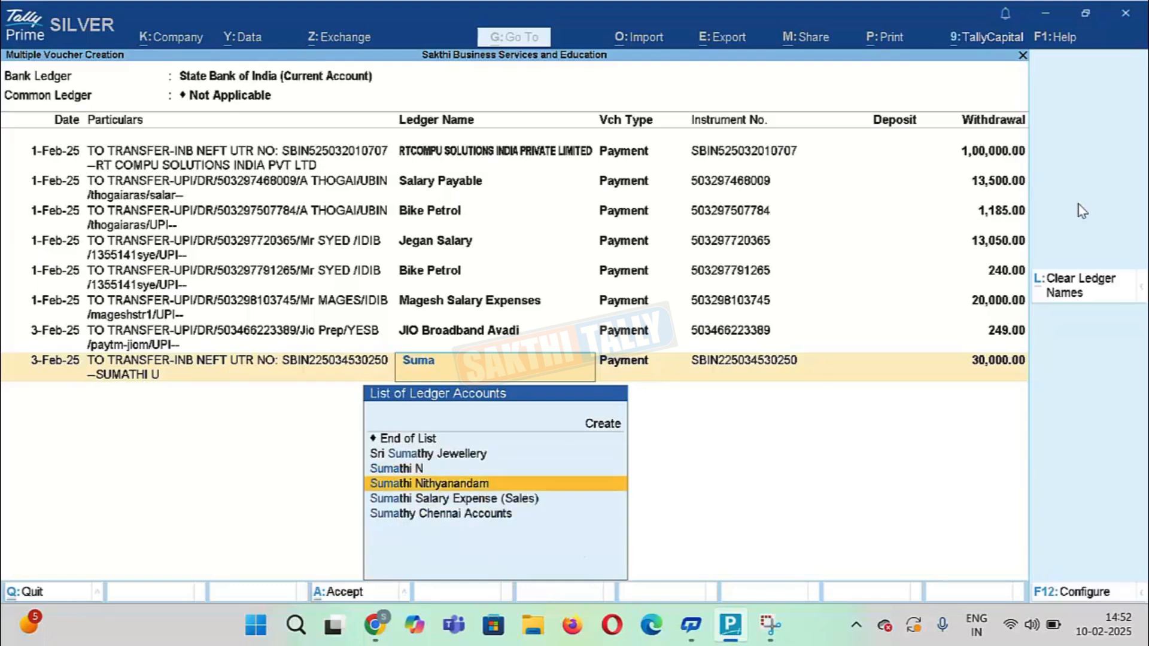
pyautogui.press('Up')
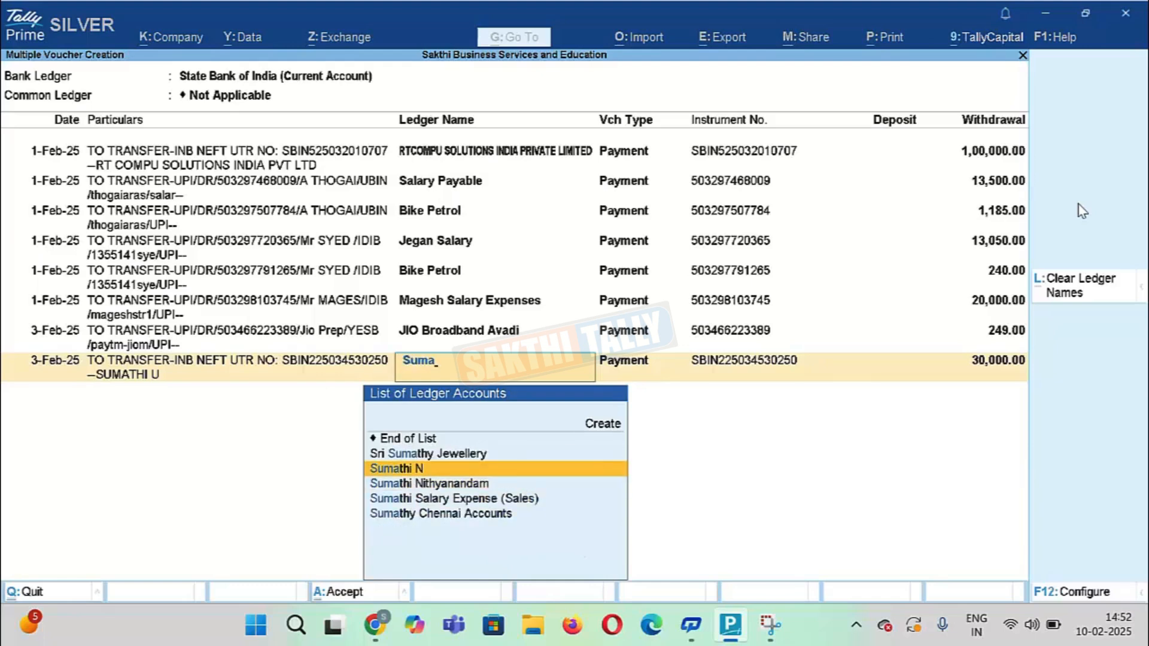
pyautogui.press('Return')
pyautogui.press('Return')
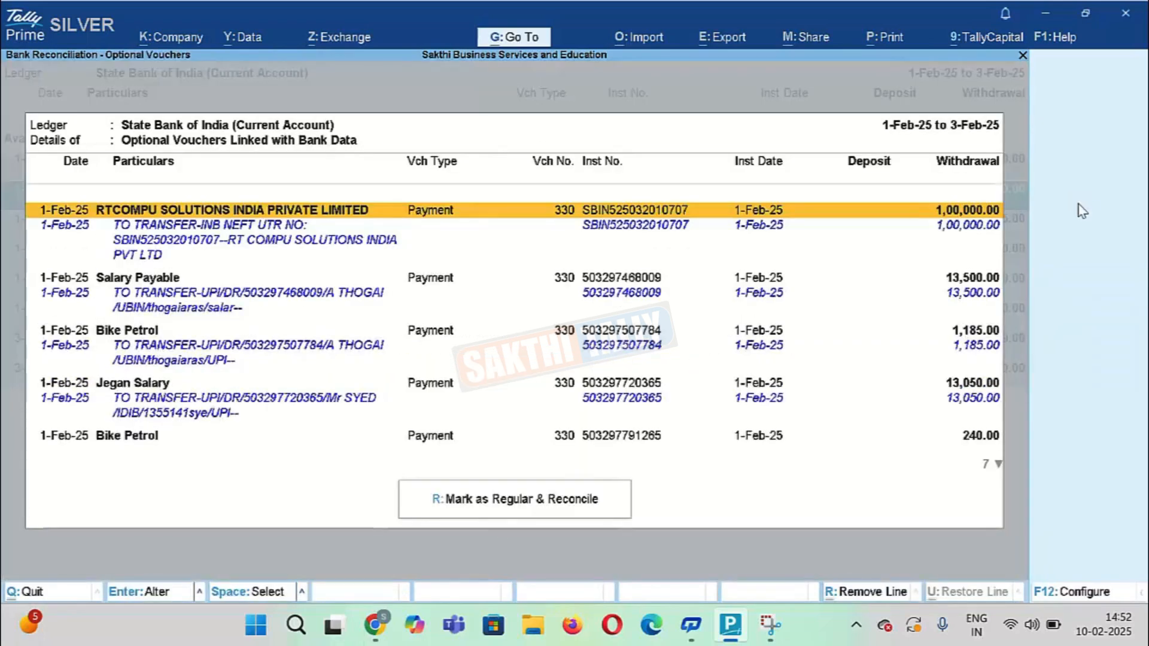
# - Mark the optional payment vouchers as regular and reconcile them, returning to the Gateway of Tally
pyautogui.click(487, 507)
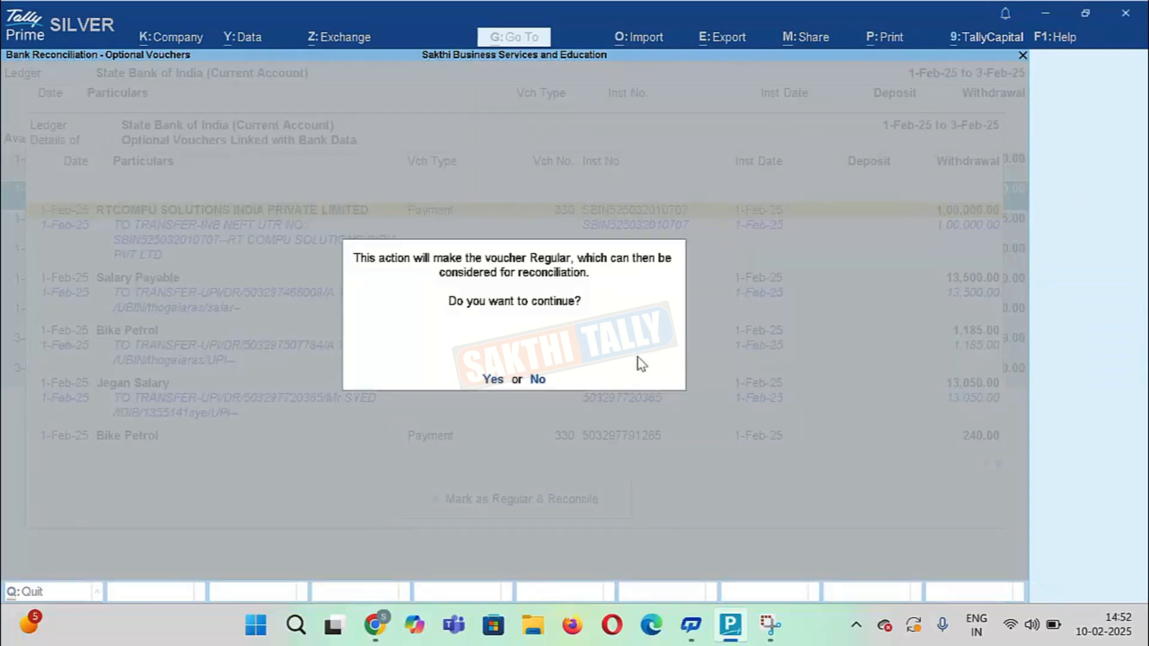
pyautogui.press('Return')
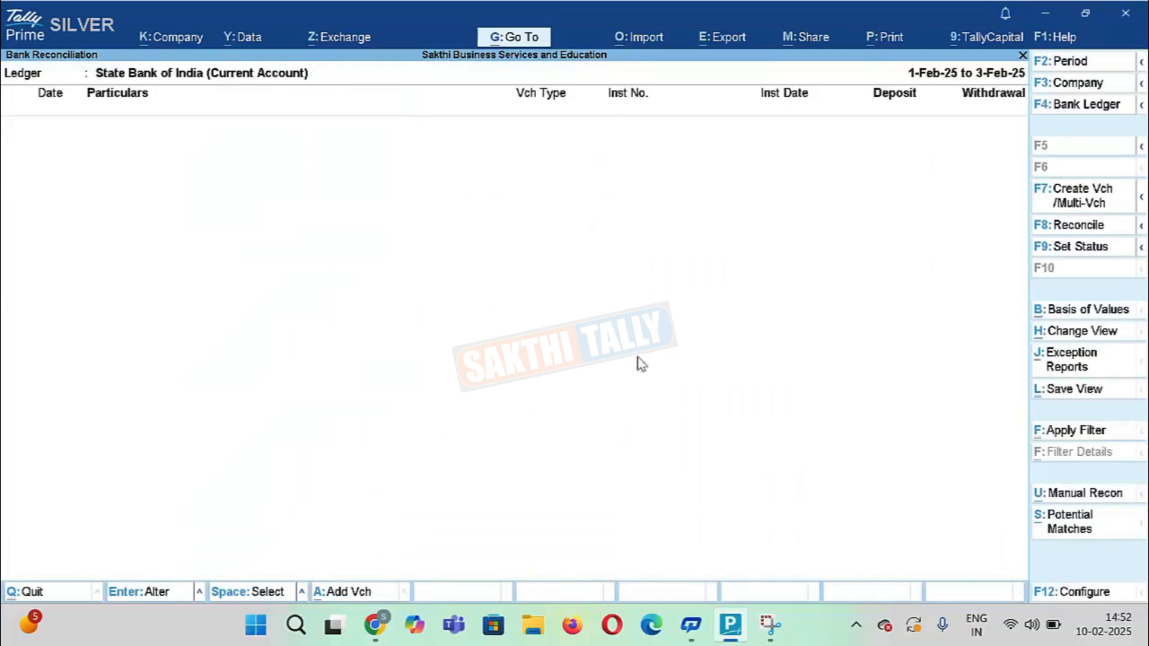
pyautogui.press('Escape')
pyautogui.press('Escape')
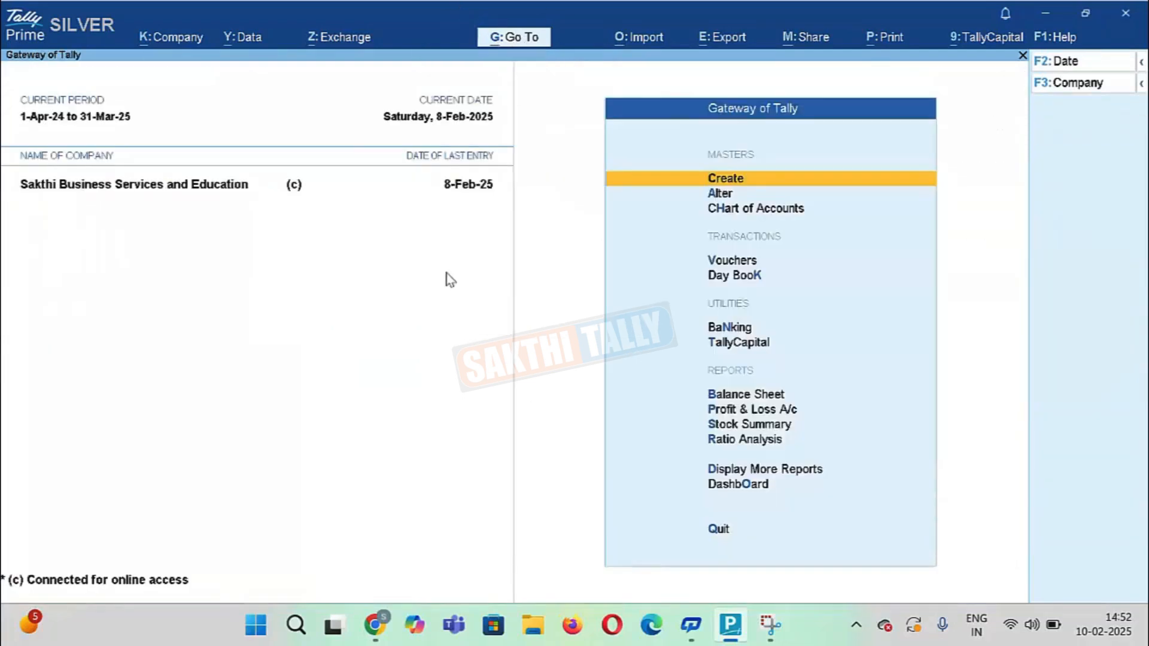
# - View the bank Get Balance screen and check the Connected Banking login that Bank Connections requires, without logging in
pyautogui.click(334, 38)
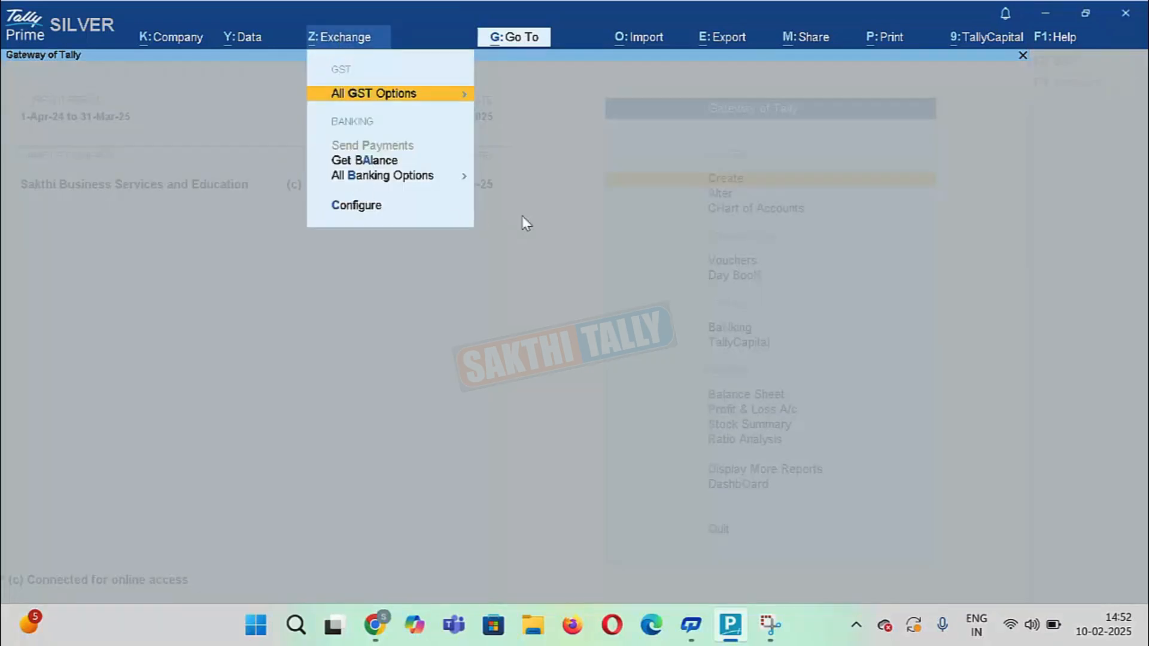
pyautogui.press('a')
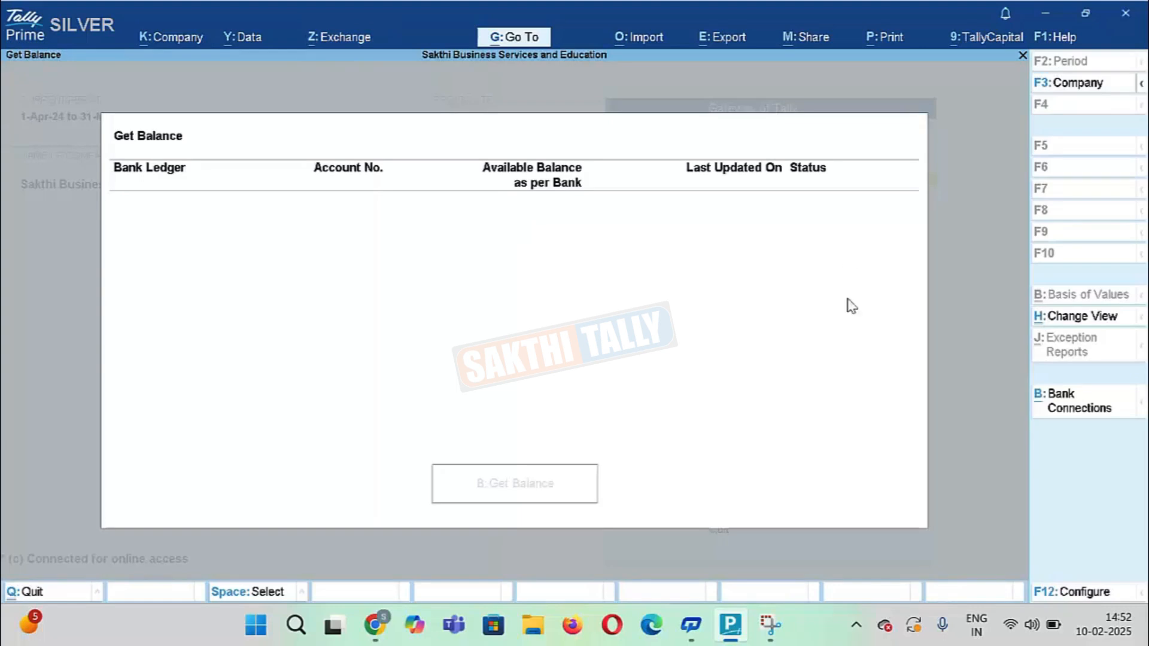
pyautogui.click(1071, 400)
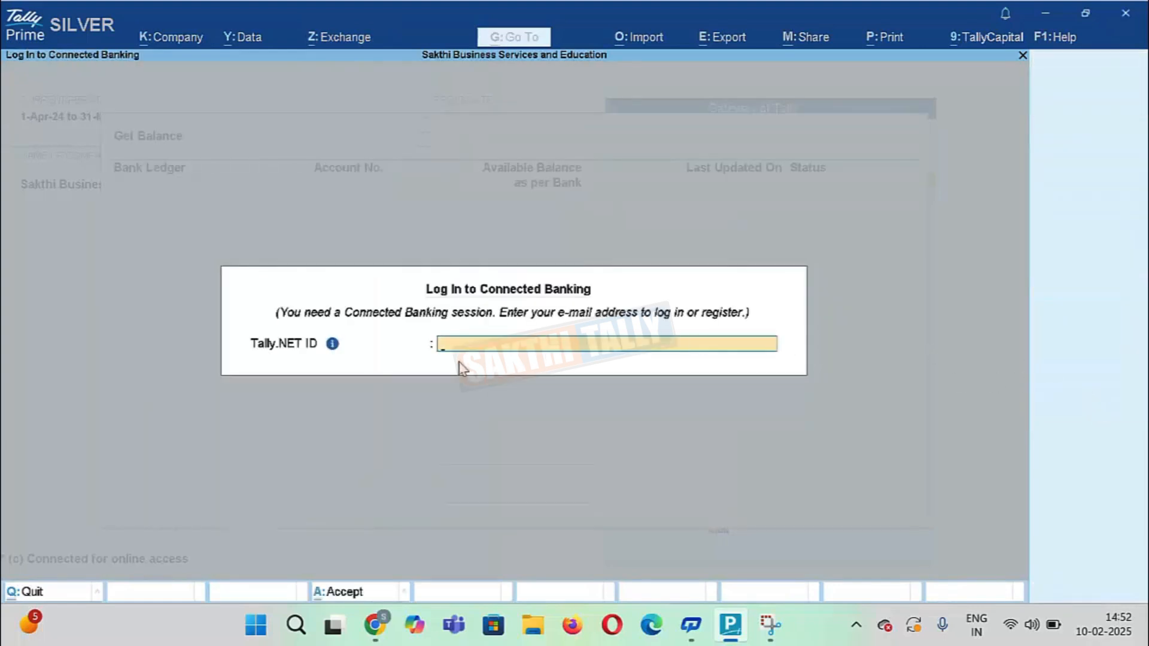
pyautogui.press('Escape')
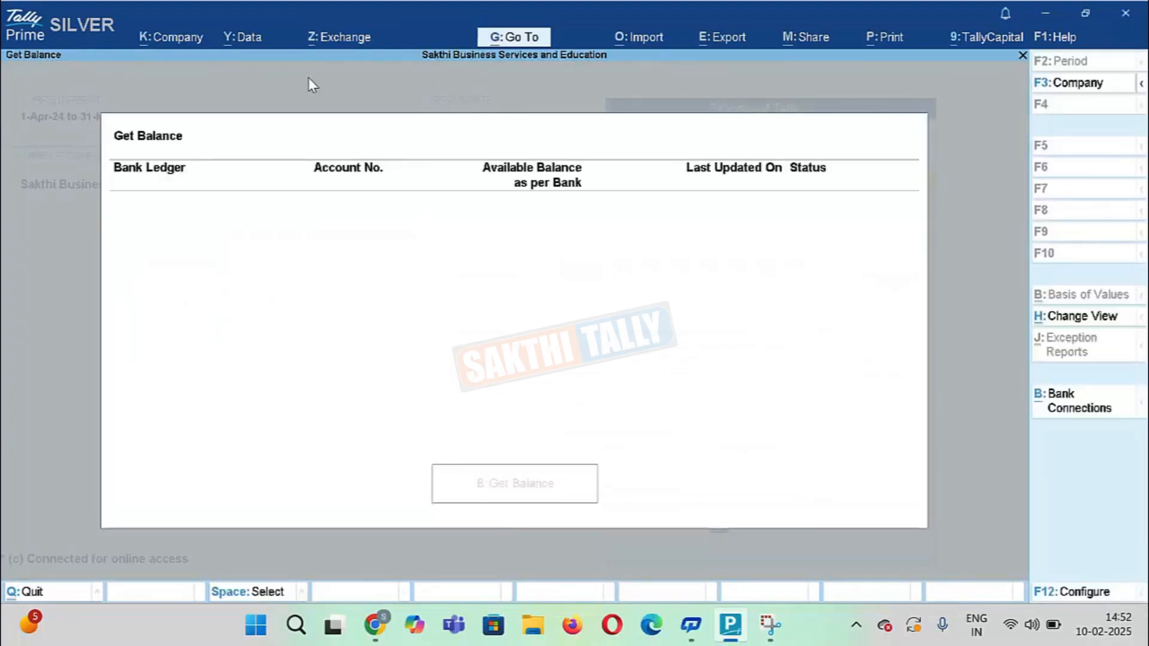
# - Examine the available data exchange options for banking, and return to the Gateway of Tally
pyautogui.click(330, 39)
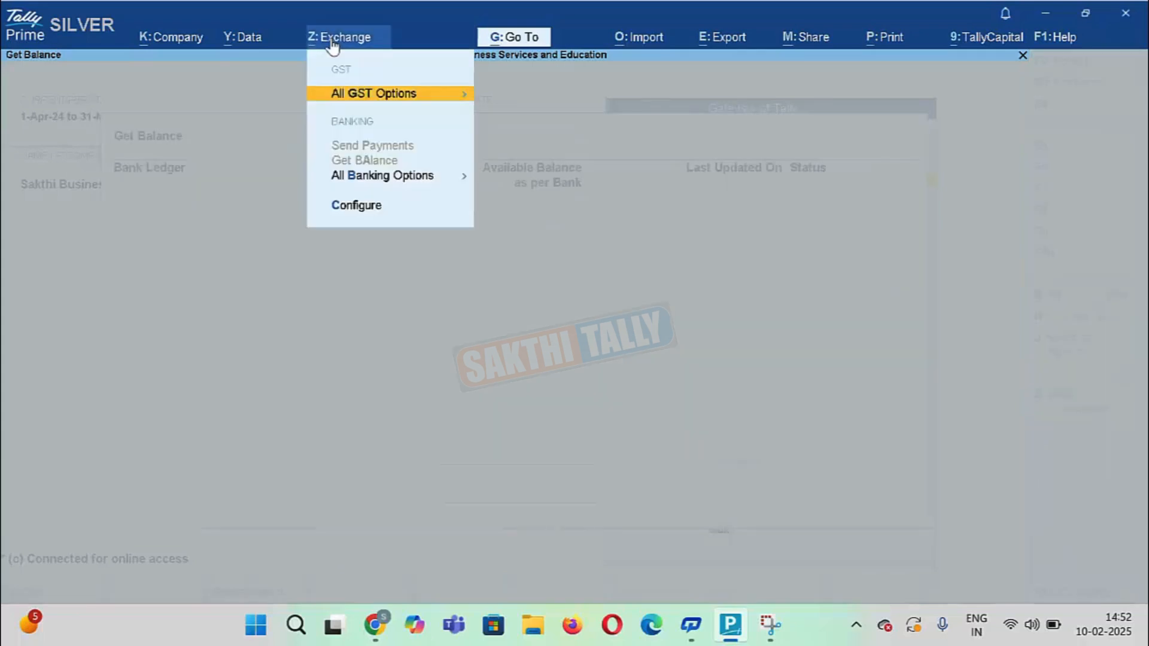
pyautogui.click(437, 179)
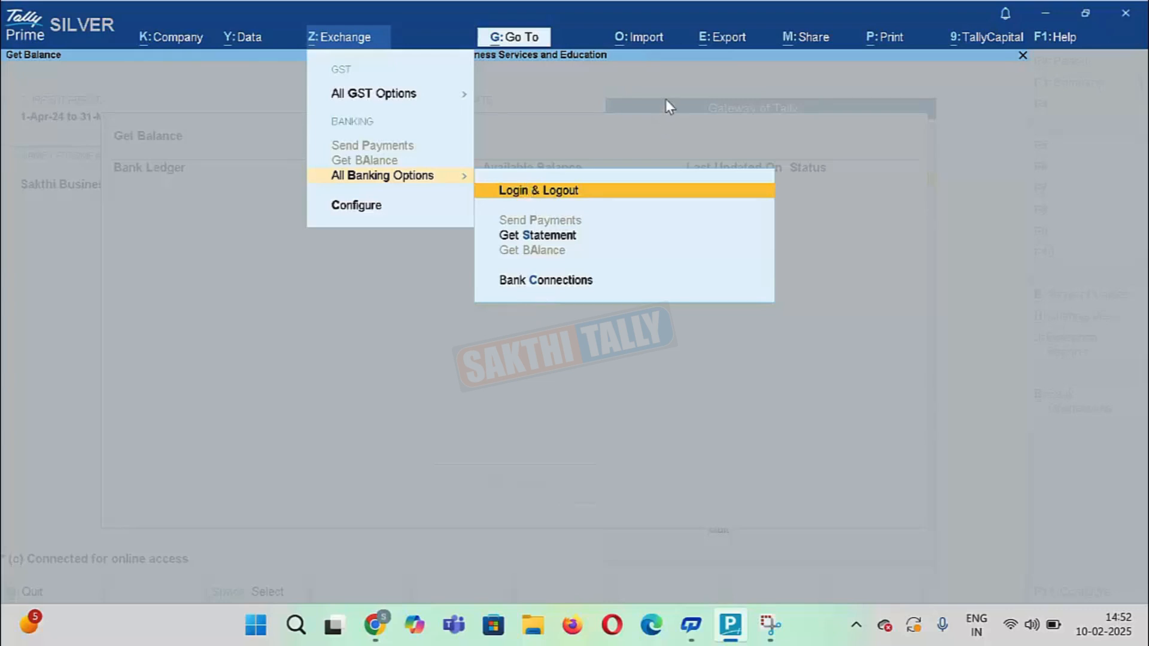
pyautogui.click(556, 96)
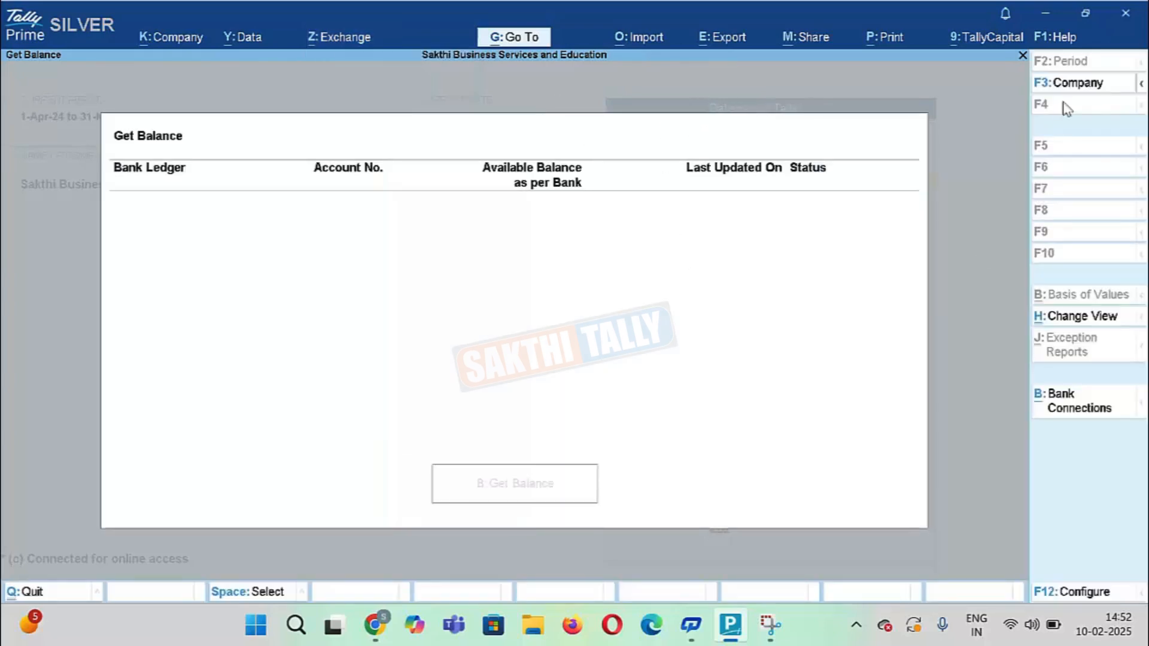
pyautogui.press('Escape')
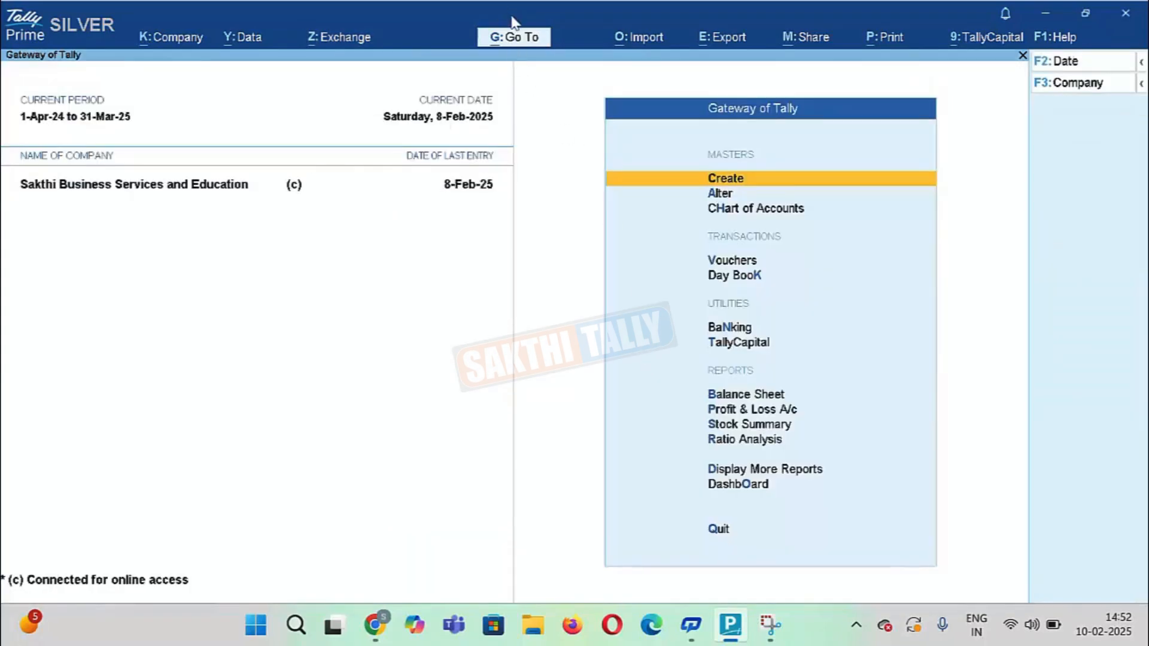